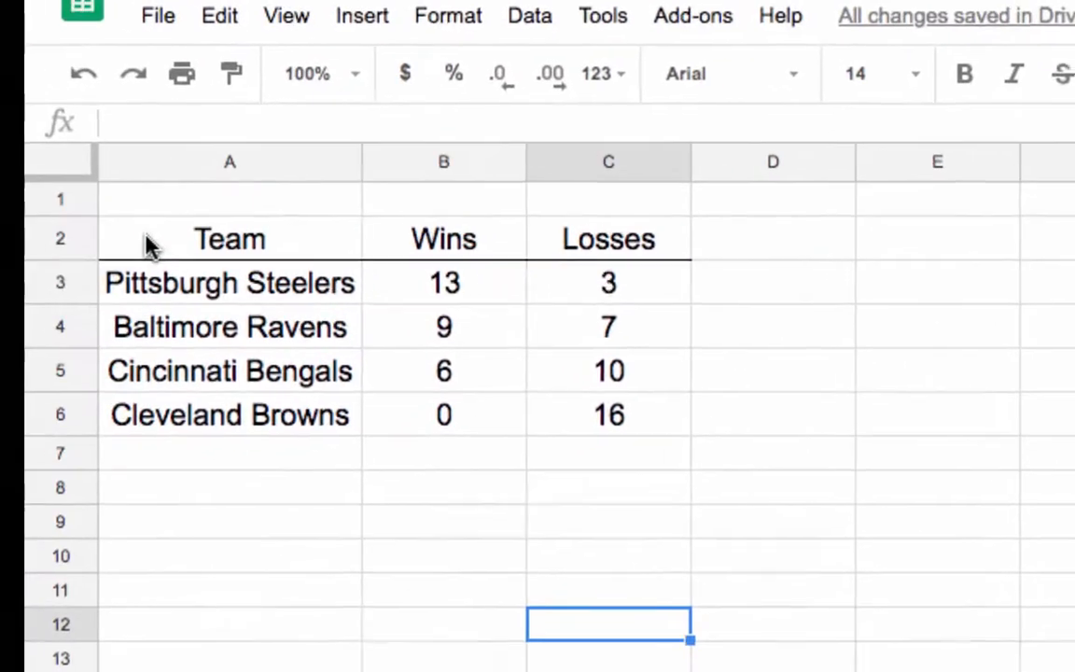
# Step: Insert a chart from the team standings table in A2:C6, including the Team, Wins and Losses headers
pyautogui.click(154, 234)
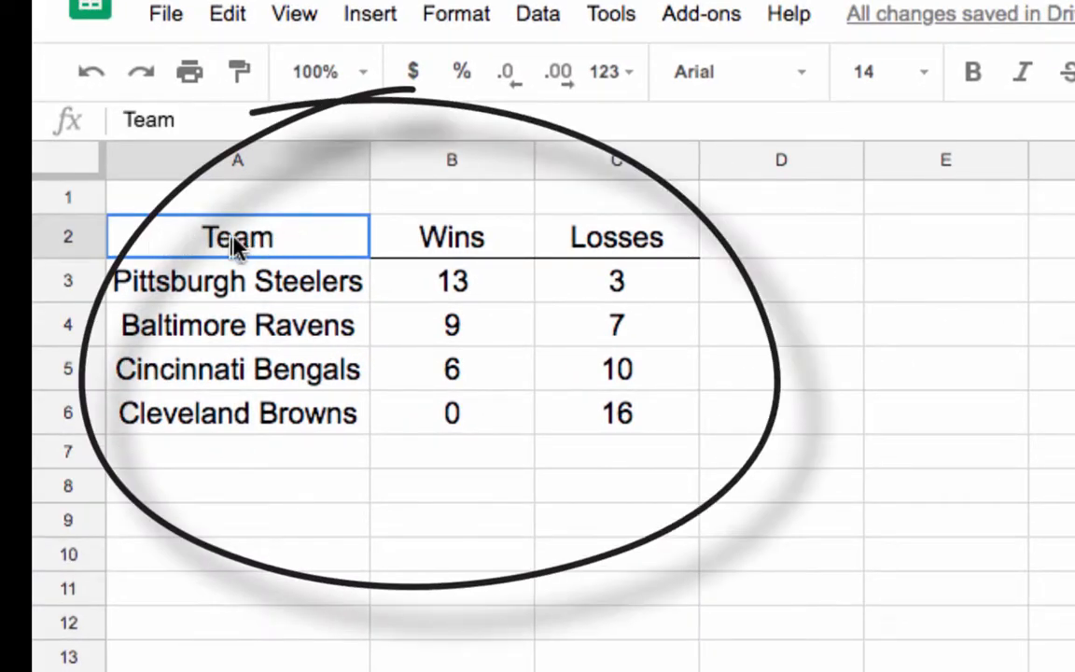
pyautogui.moveTo(233, 235)
pyautogui.mouseDown()
pyautogui.moveTo(610, 242)
pyautogui.moveTo(597, 430)
pyautogui.mouseUp()
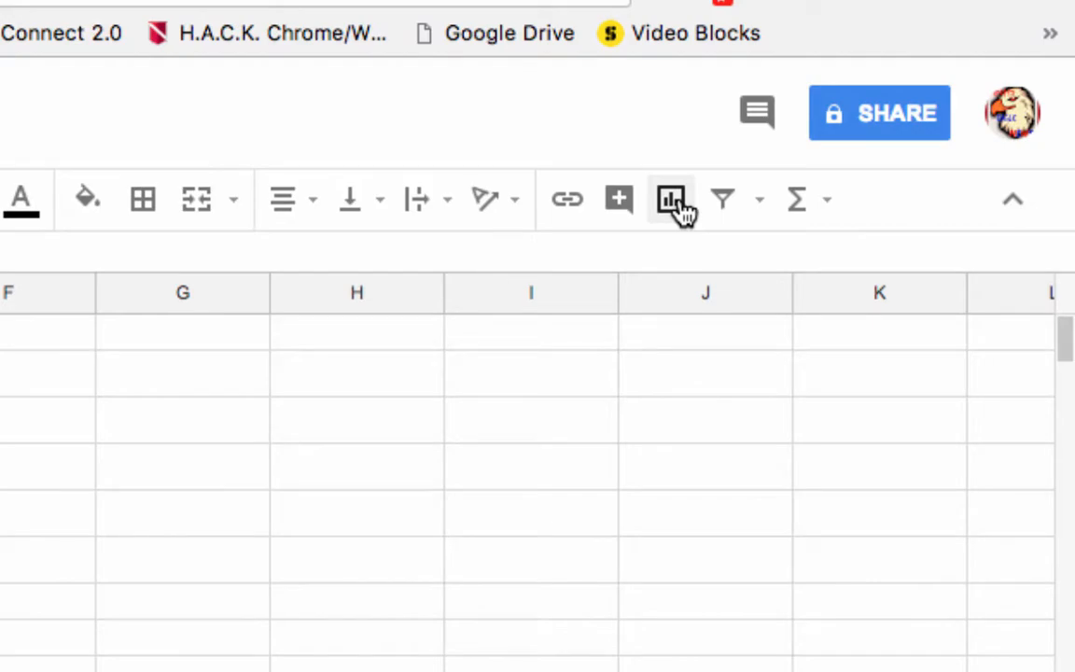
pyautogui.click(677, 205)
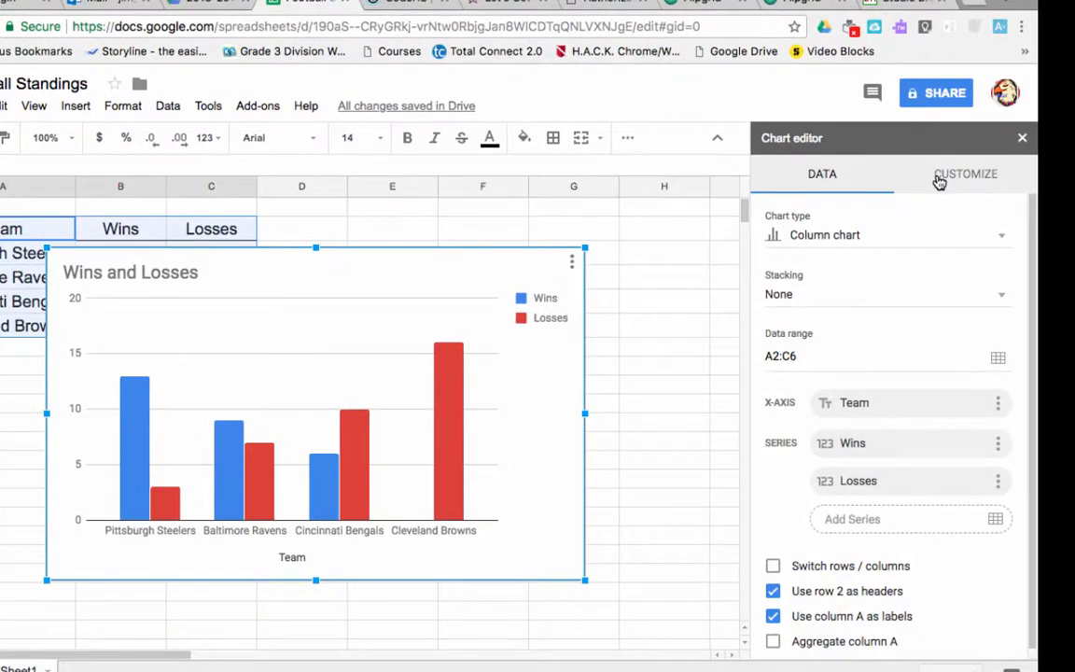
# Step: Look over the chart's customization and data settings, and change the chart type to the suggested bar chart
pyautogui.click(939, 181)
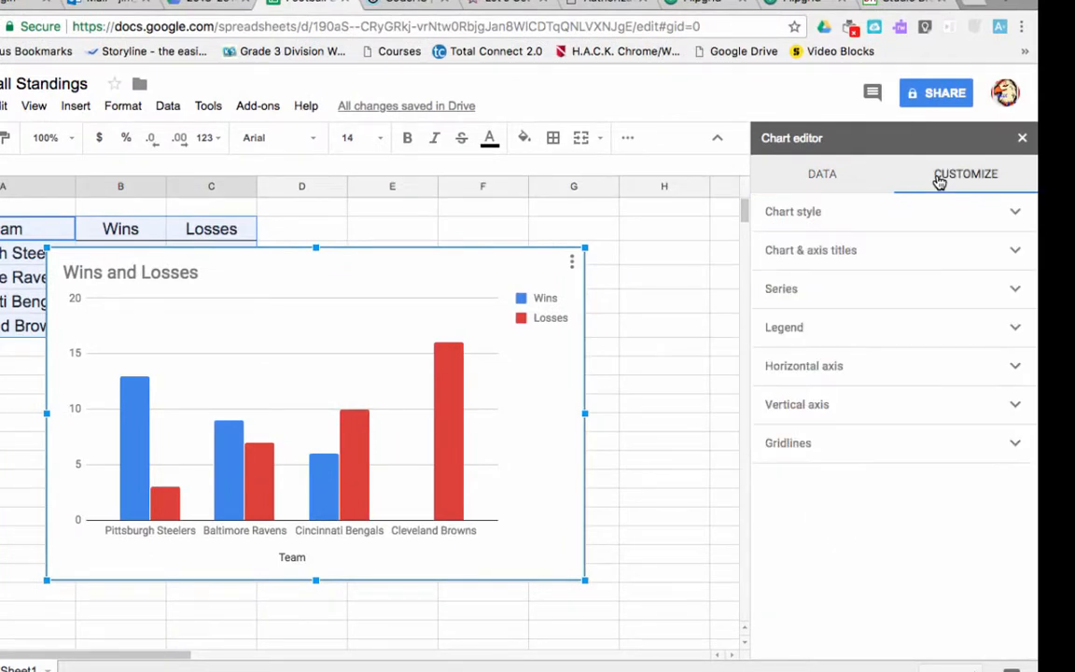
pyautogui.click(823, 176)
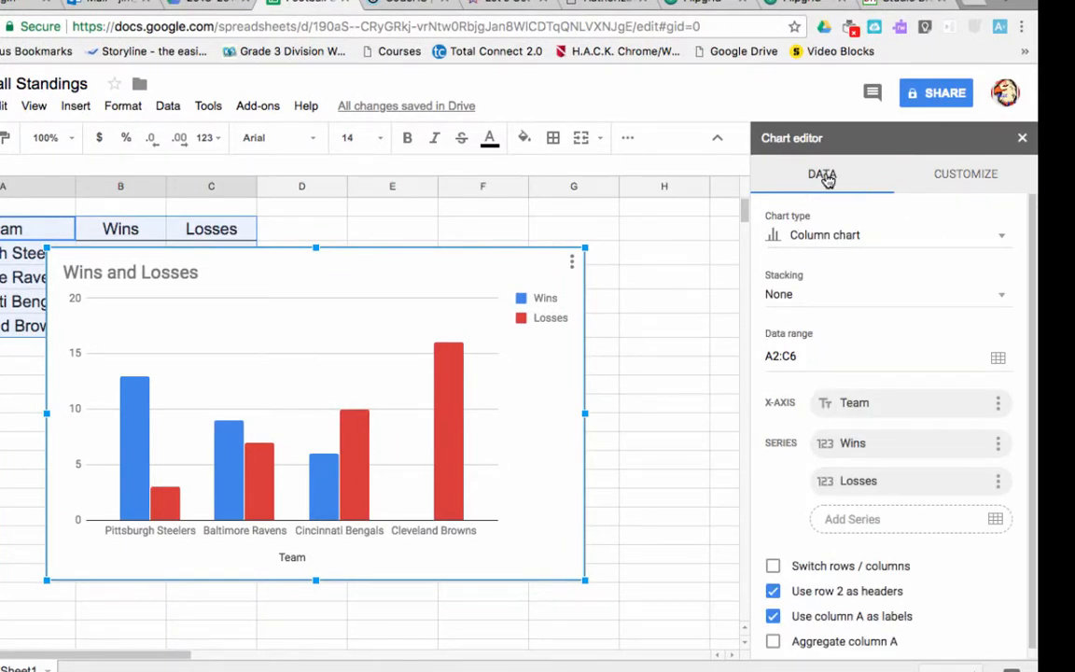
pyautogui.click(858, 236)
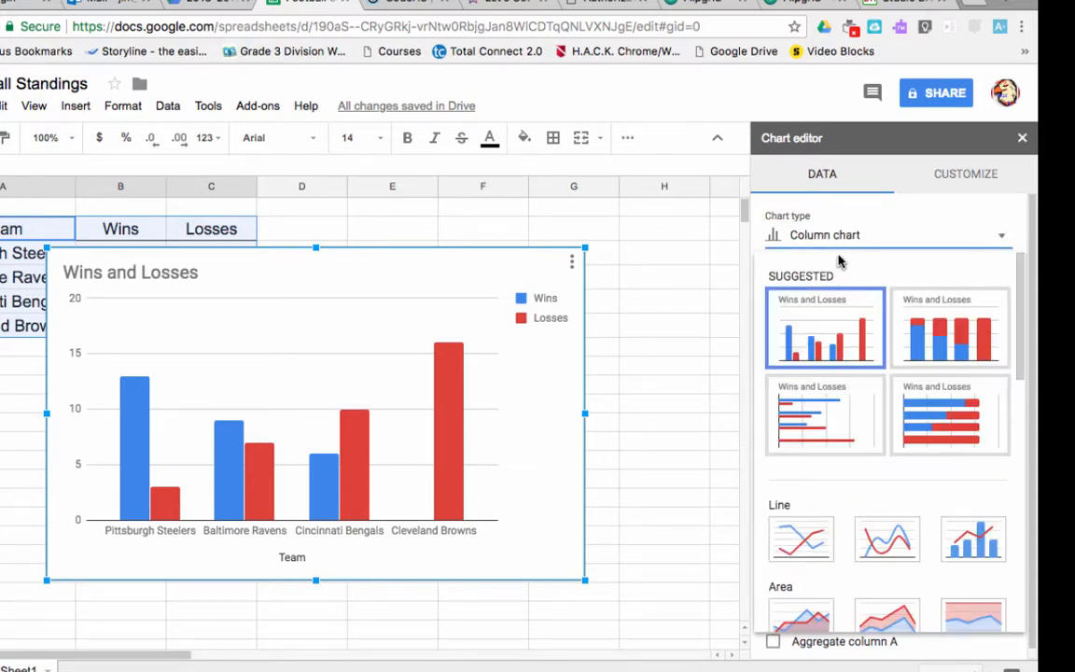
pyautogui.click(820, 422)
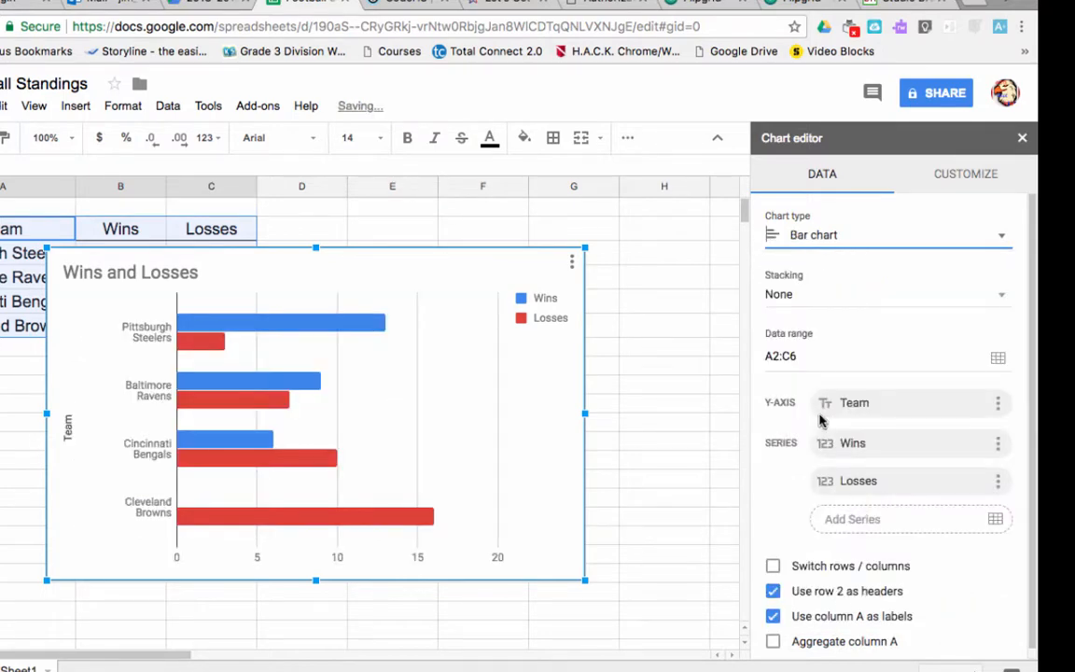
# Step: Browse the available chart types and switch the chart back to the suggested column chart
pyautogui.click(809, 242)
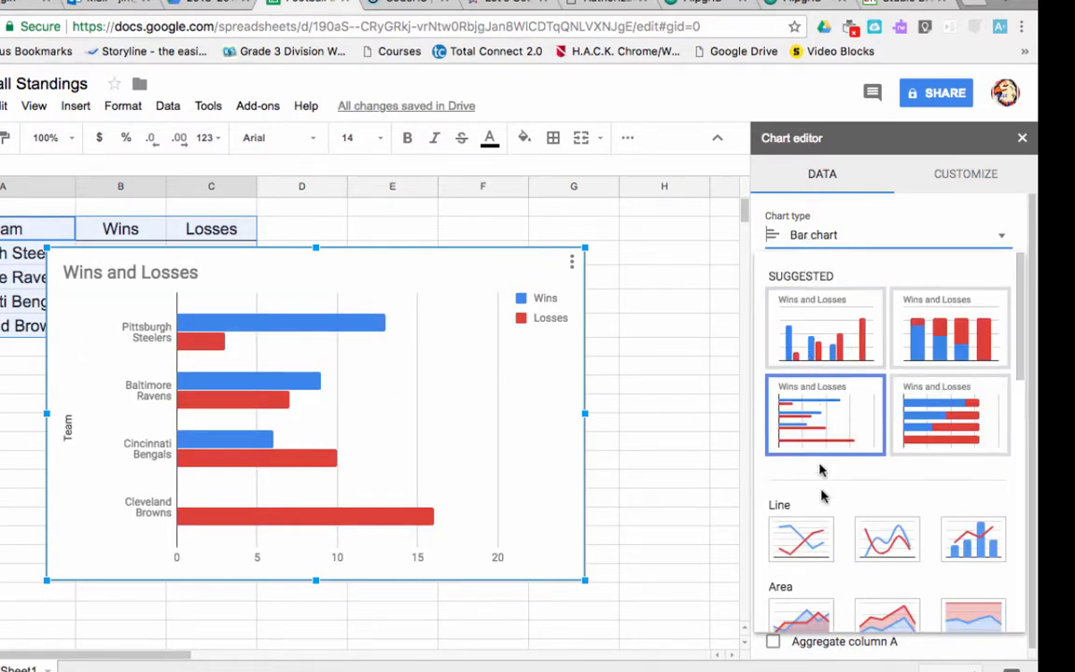
pyautogui.scroll(-5, 823, 471)
pyautogui.scroll(-3, 823, 497)
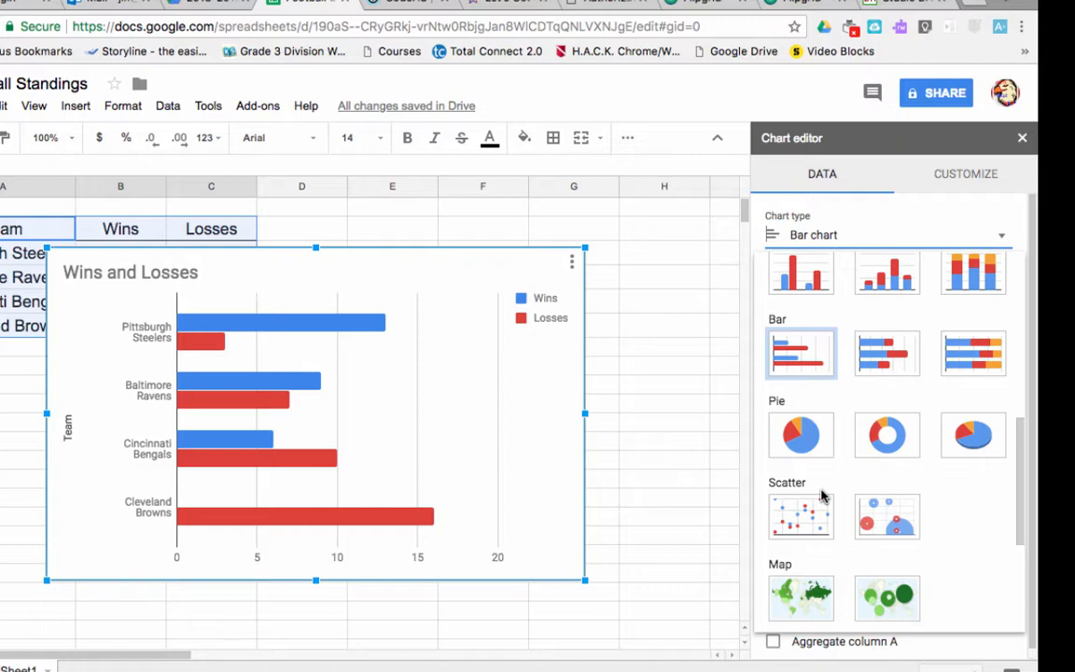
pyautogui.scroll(10, 822, 497)
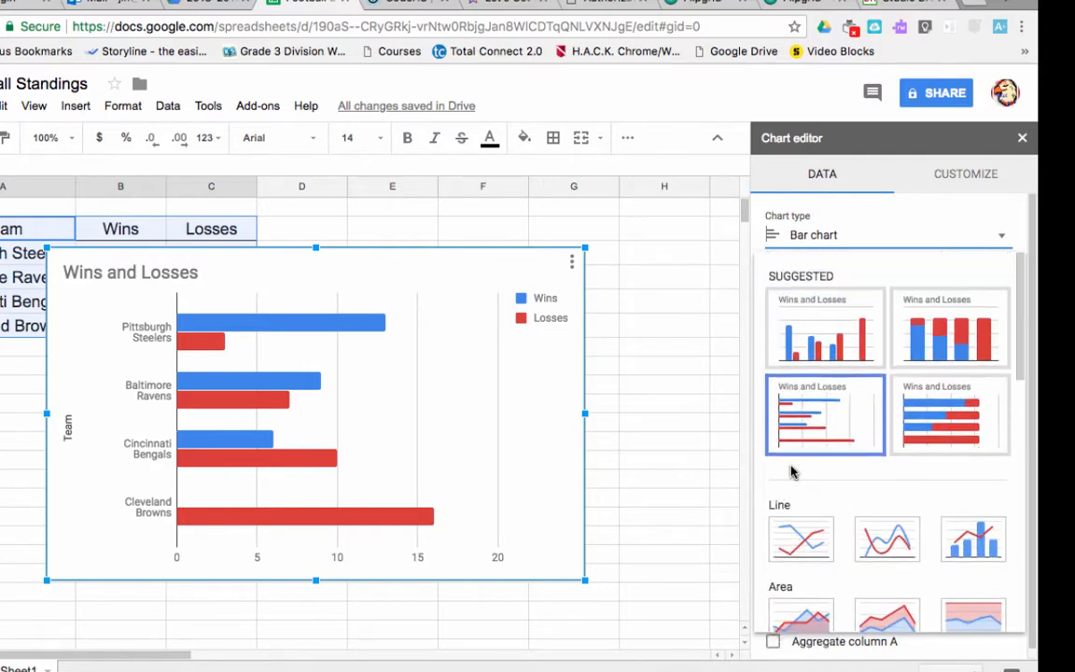
pyautogui.click(829, 334)
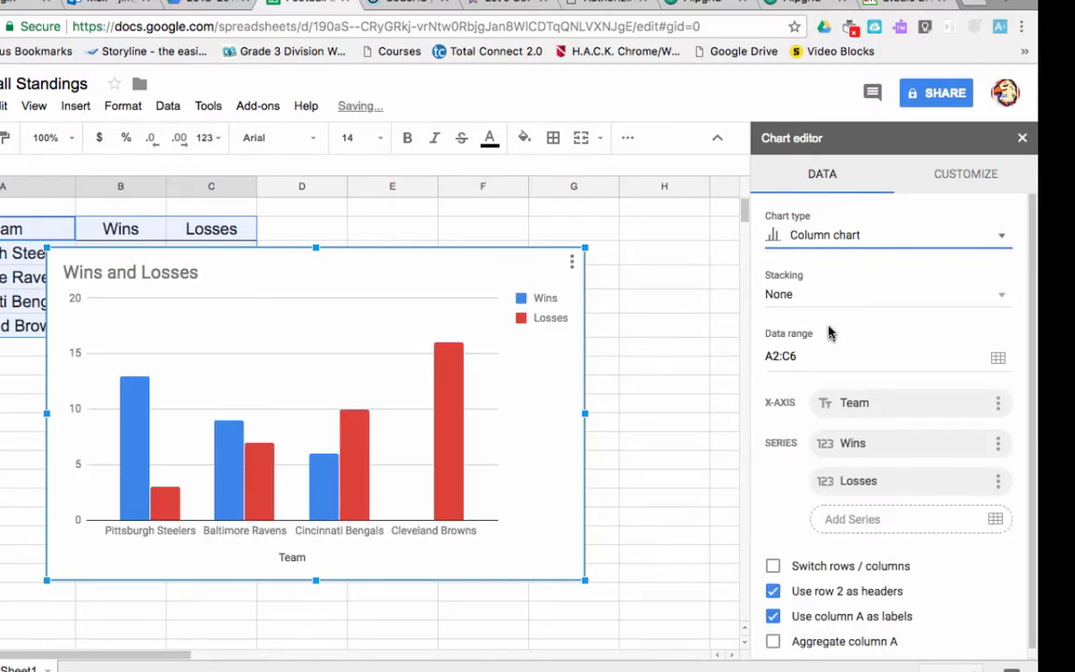
# Step: Set the chart's background color to light grey and its font to Verdana
pyautogui.click(950, 190)
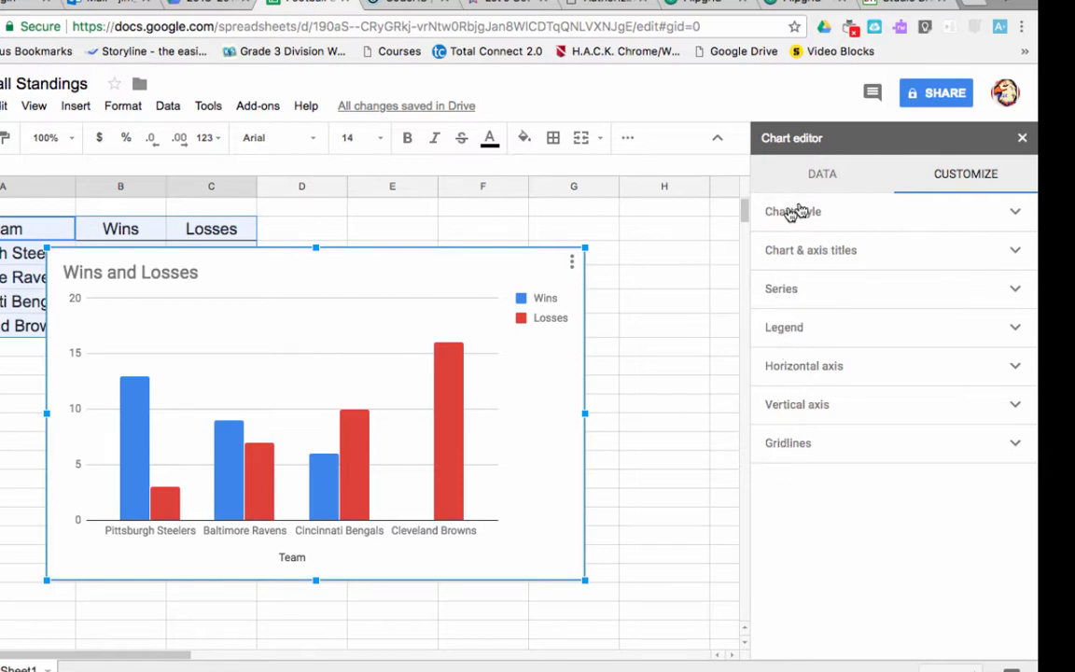
pyautogui.click(1012, 212)
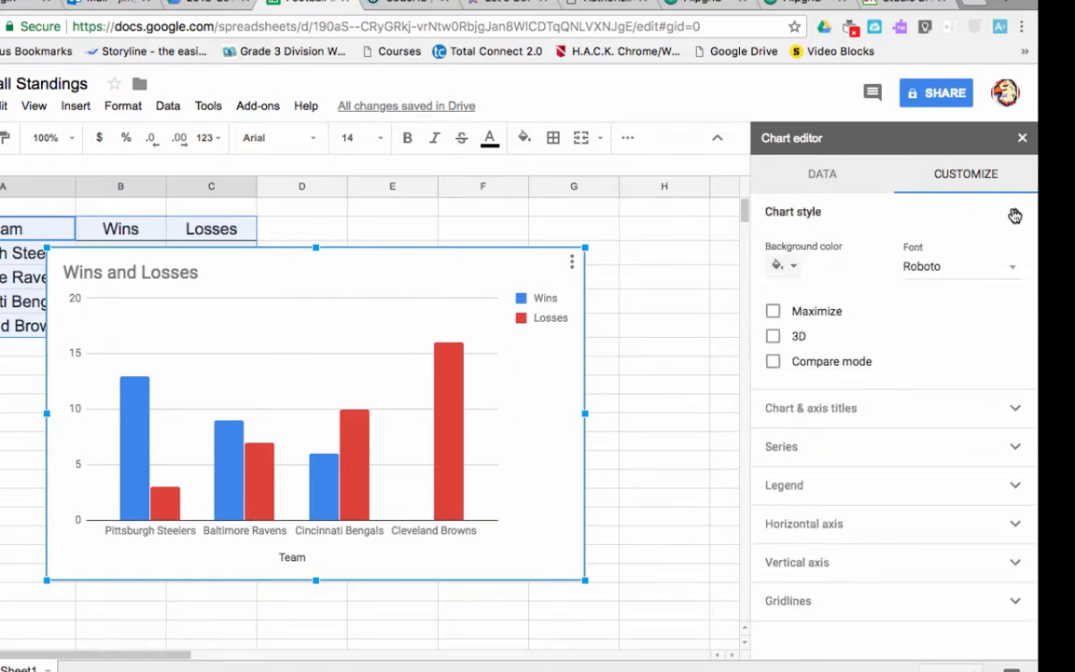
pyautogui.click(789, 266)
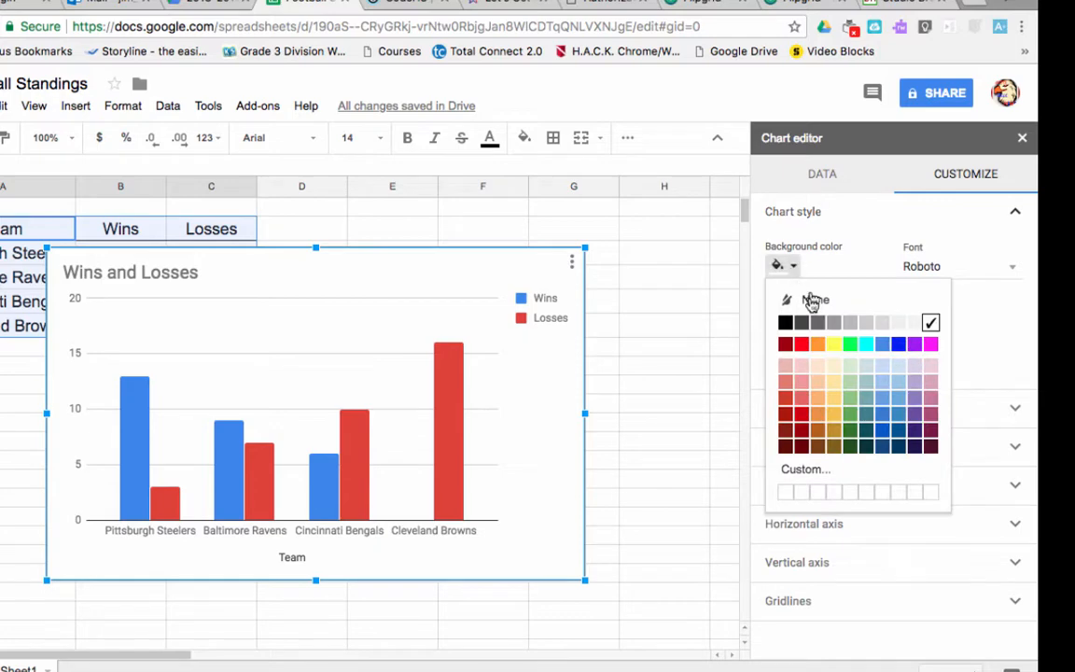
pyautogui.click(882, 325)
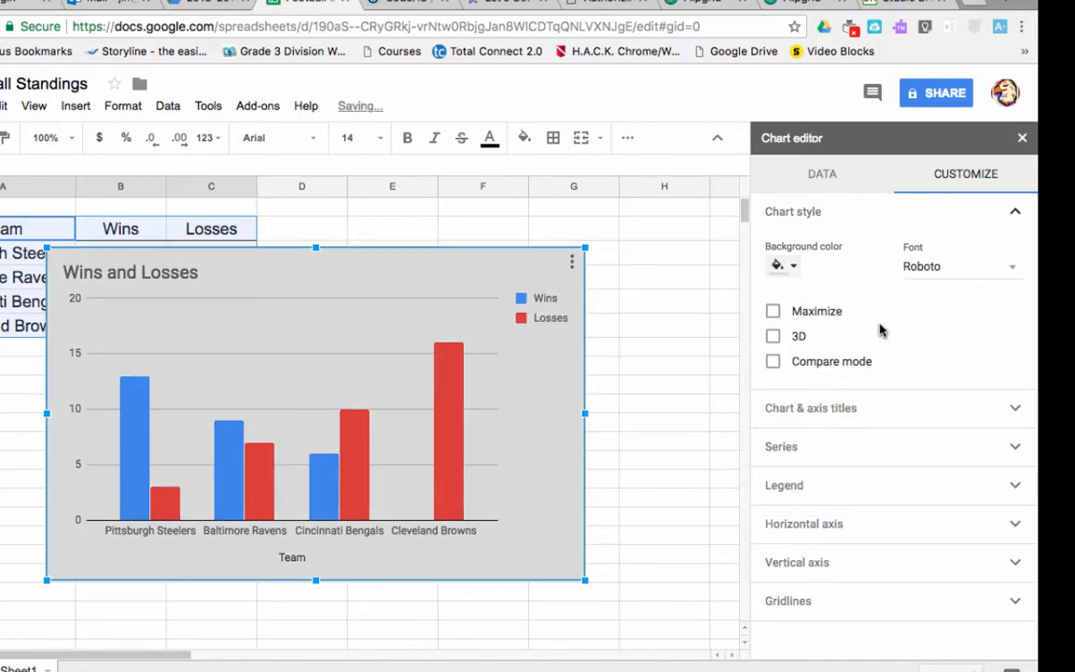
pyautogui.click(922, 270)
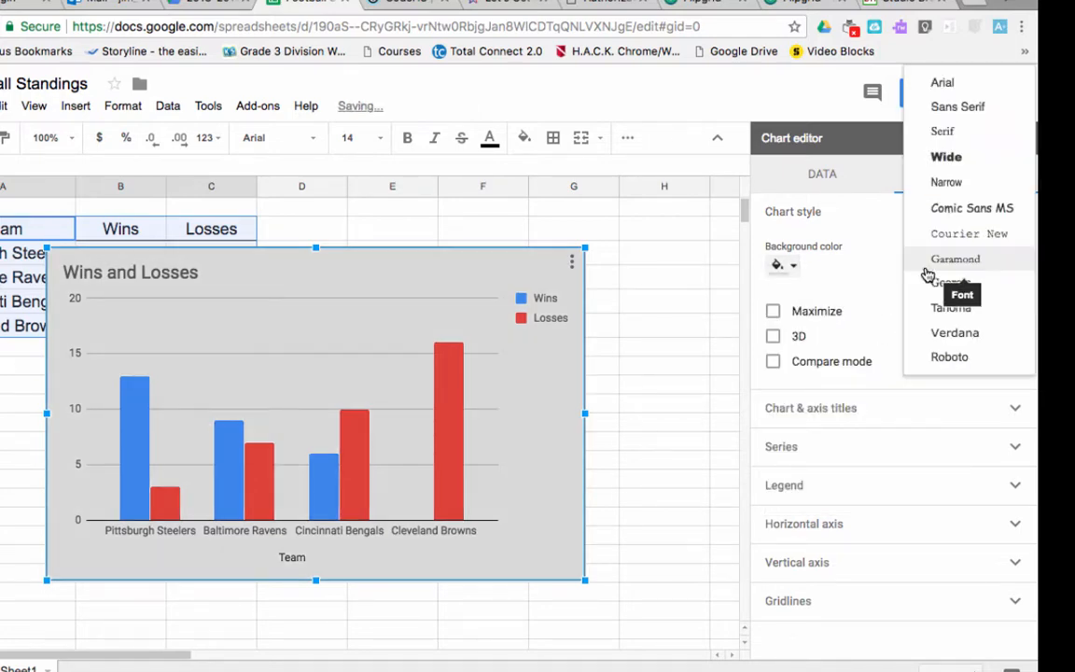
pyautogui.click(938, 335)
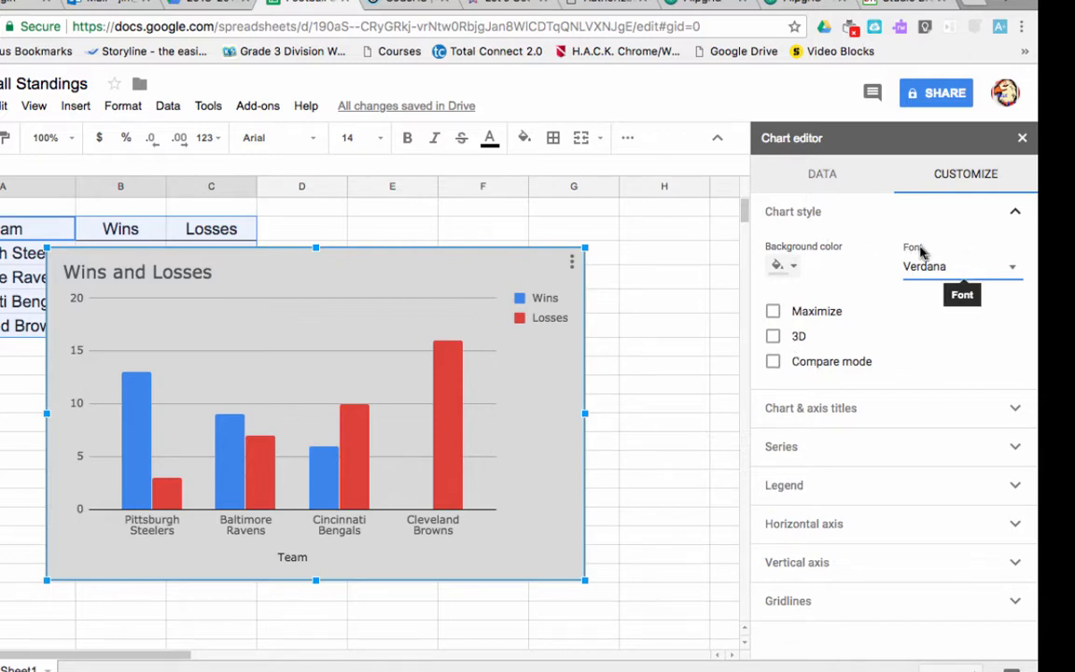
# Step: Change the chart's background color to light yellow and collapse the chart style settings
pyautogui.click(784, 265)
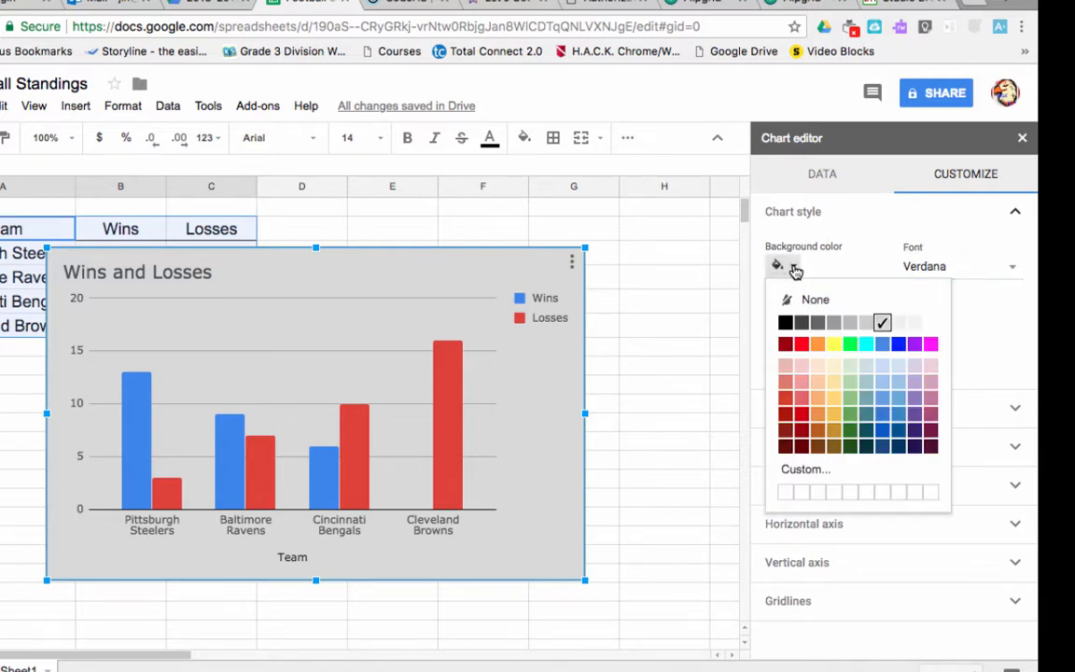
pyautogui.click(832, 384)
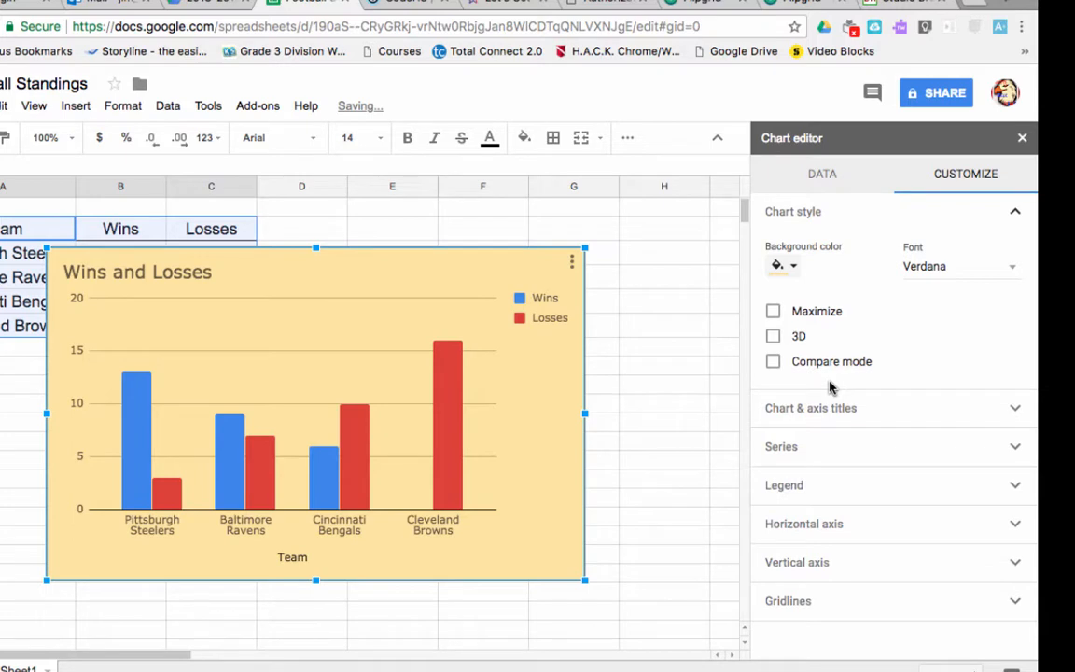
pyautogui.click(1017, 212)
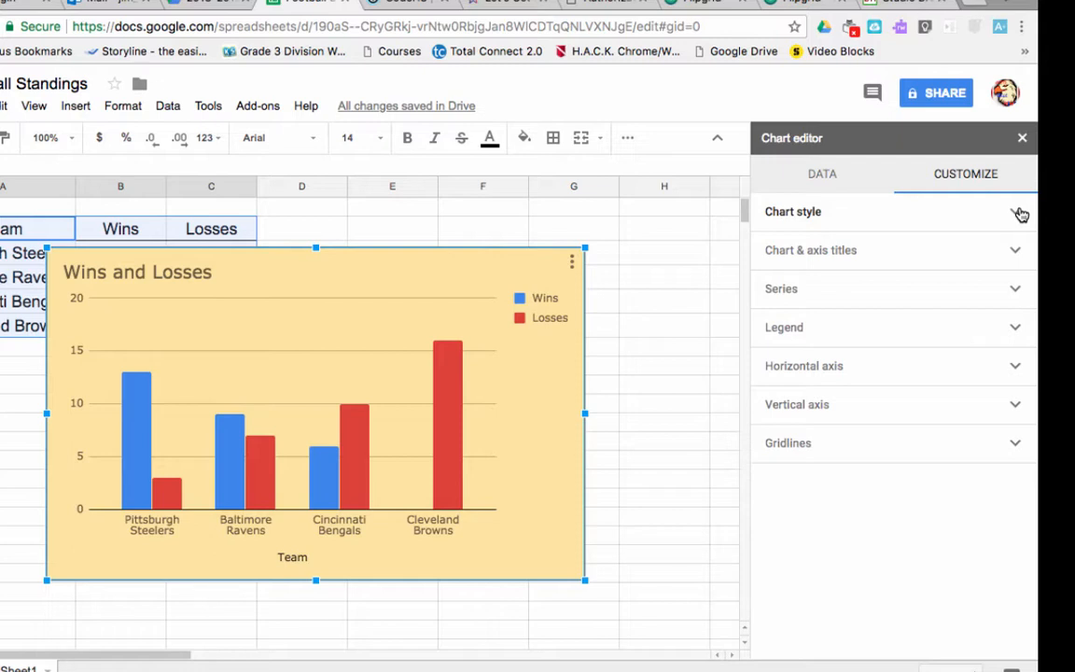
# Step: Try plotting all series against the right axis, and return them to the left axis
pyautogui.click(1017, 292)
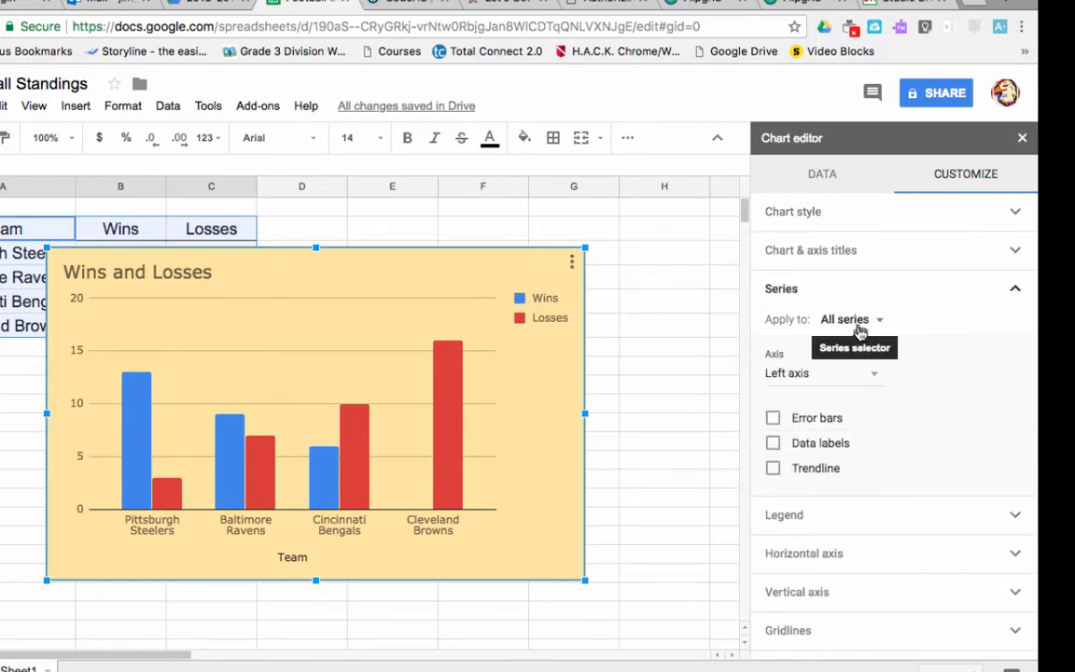
pyautogui.click(872, 375)
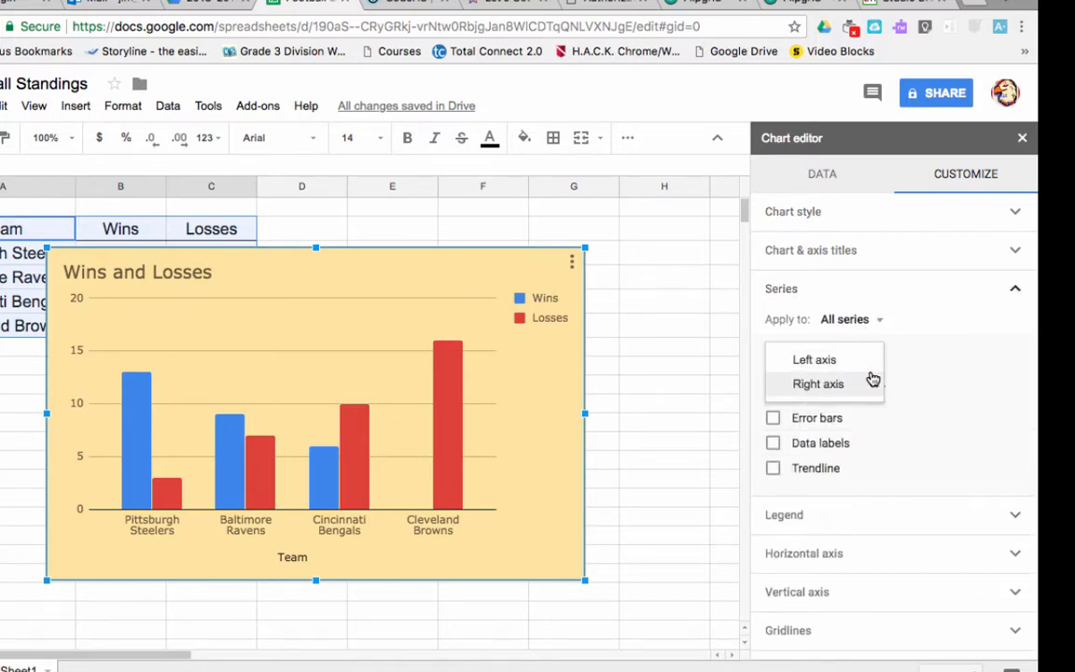
pyautogui.click(789, 362)
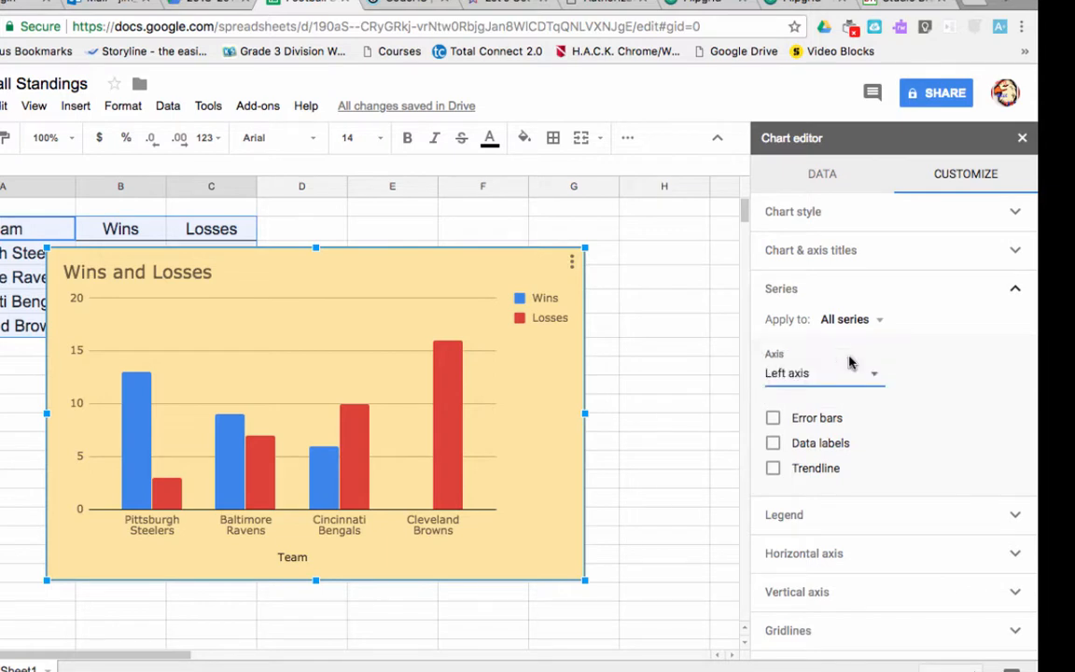
pyautogui.click(845, 375)
pyautogui.click(780, 391)
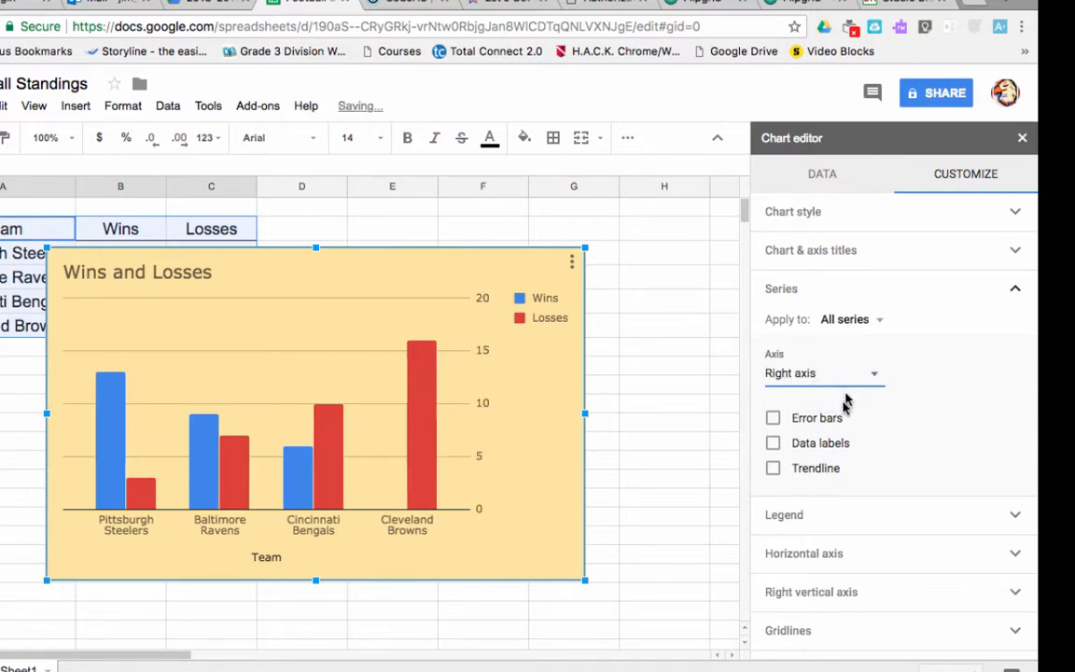
pyautogui.click(835, 381)
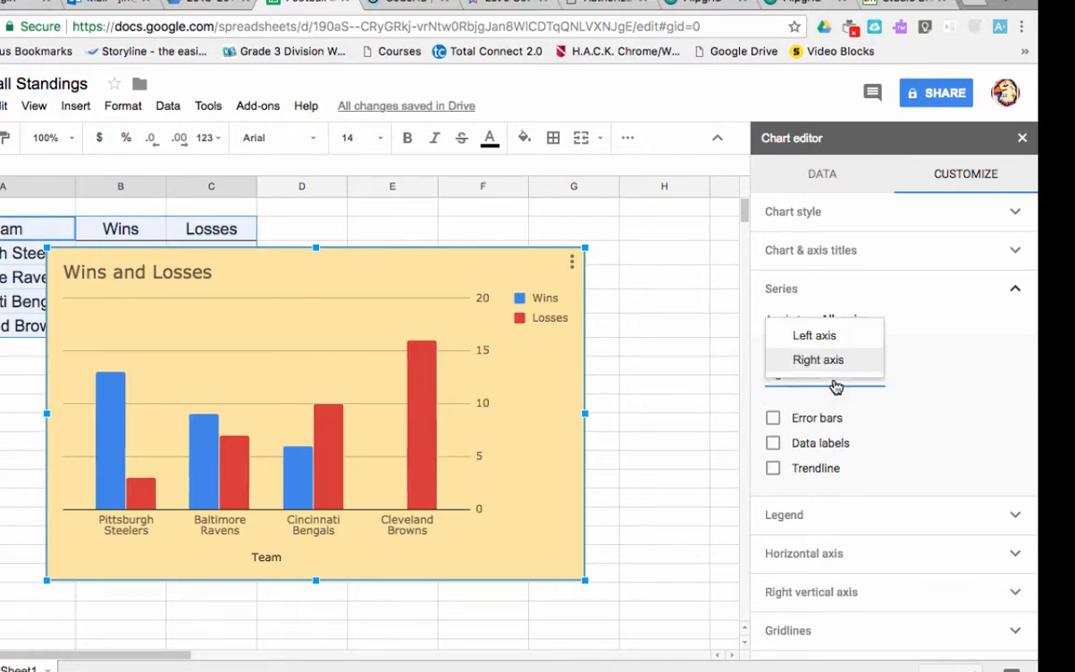
pyautogui.click(831, 340)
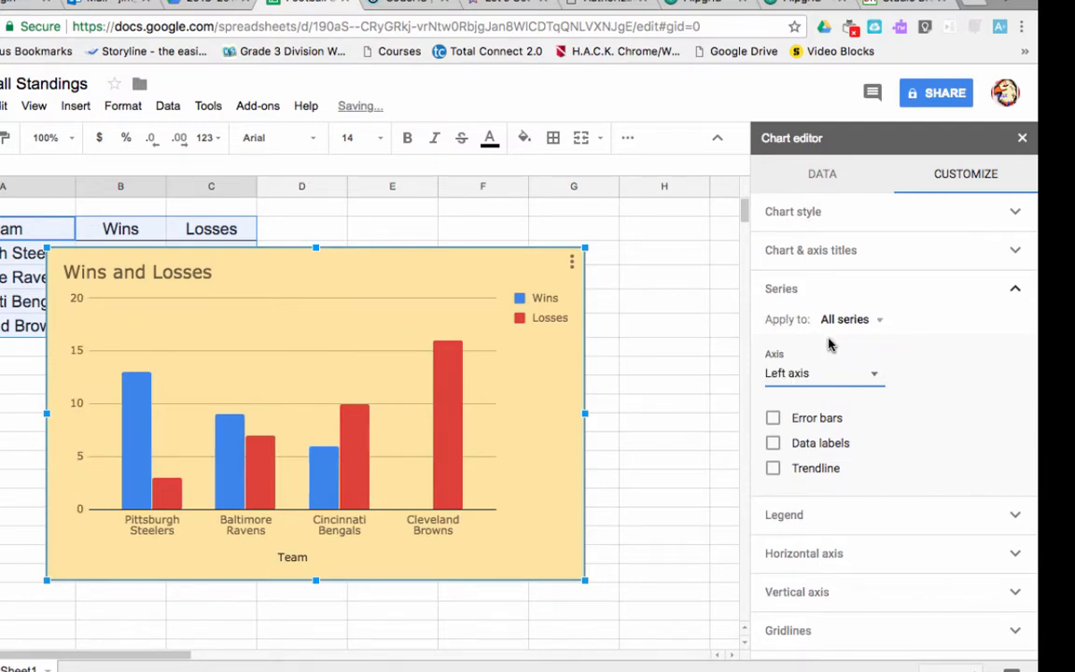
# Step: Turn on data labels for all series and bring their formatting options into view
pyautogui.click(773, 444)
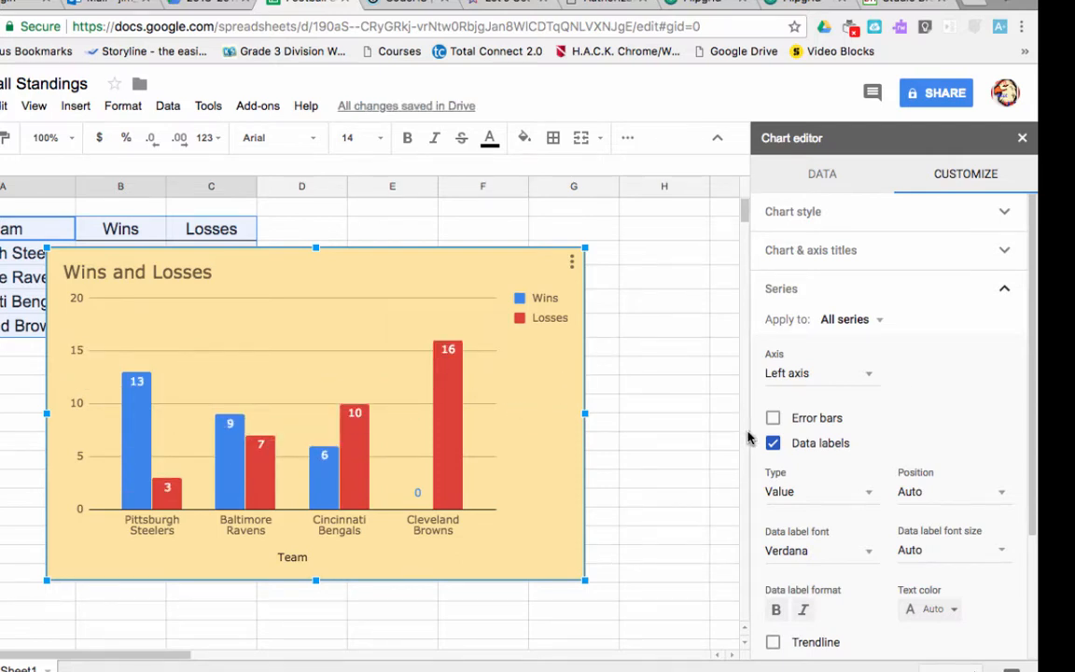
pyautogui.scroll(-2, 754, 434)
pyautogui.scroll(-3, 758, 434)
pyautogui.scroll(1, 618, 446)
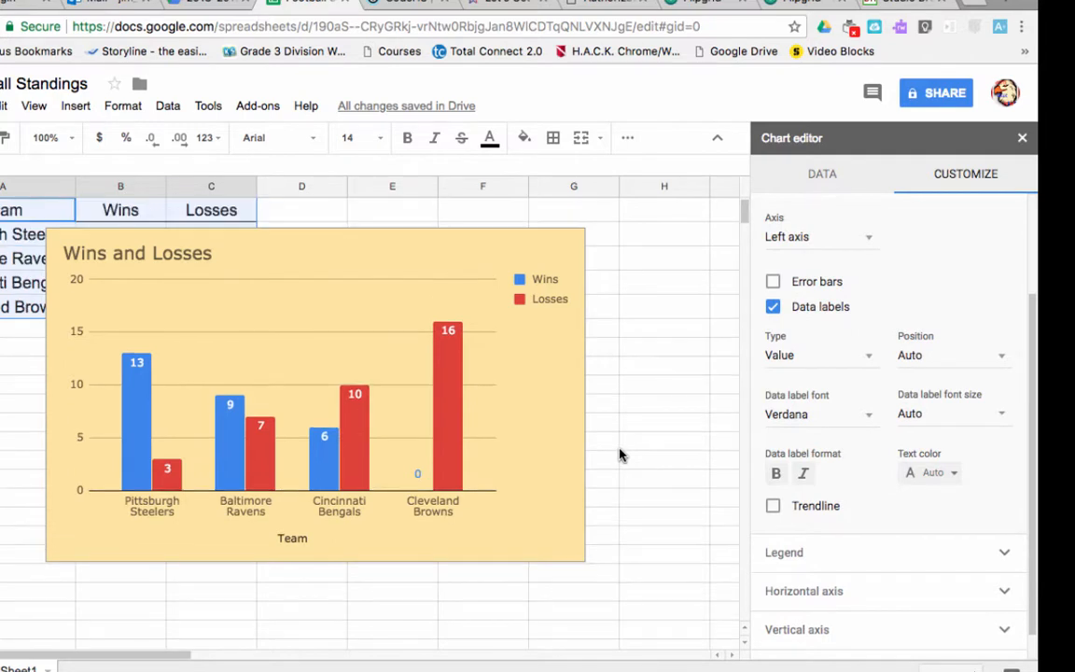
# Step: Check the data label type choices and turn on error bars for all series
pyautogui.click(868, 357)
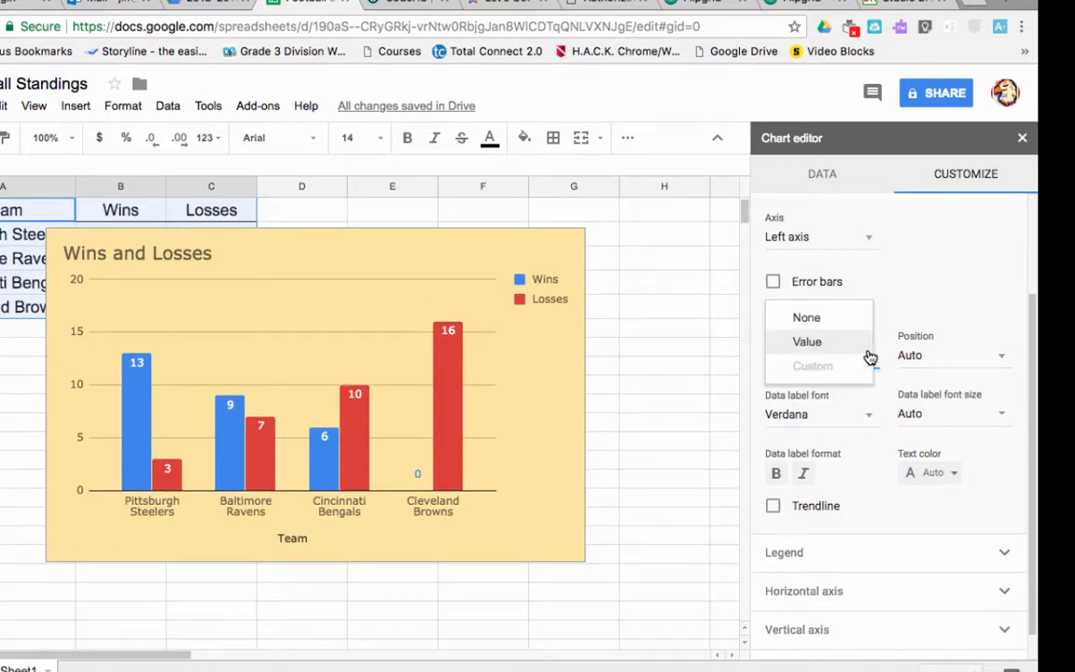
pyautogui.click(833, 284)
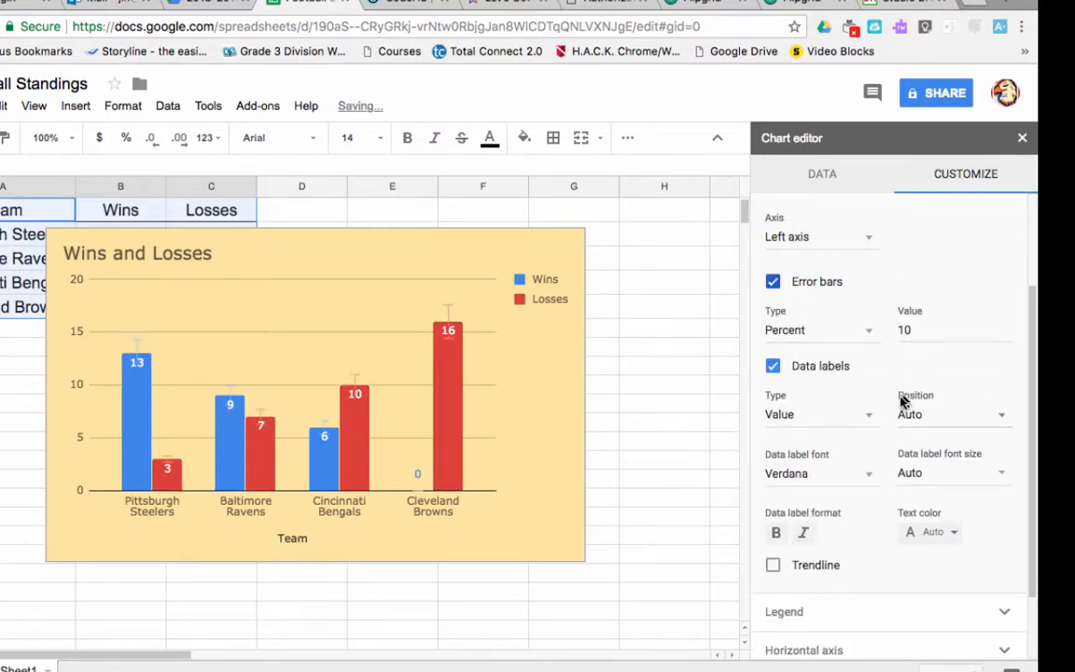
pyautogui.scroll(3, 883, 350)
pyautogui.scroll(-2, 883, 338)
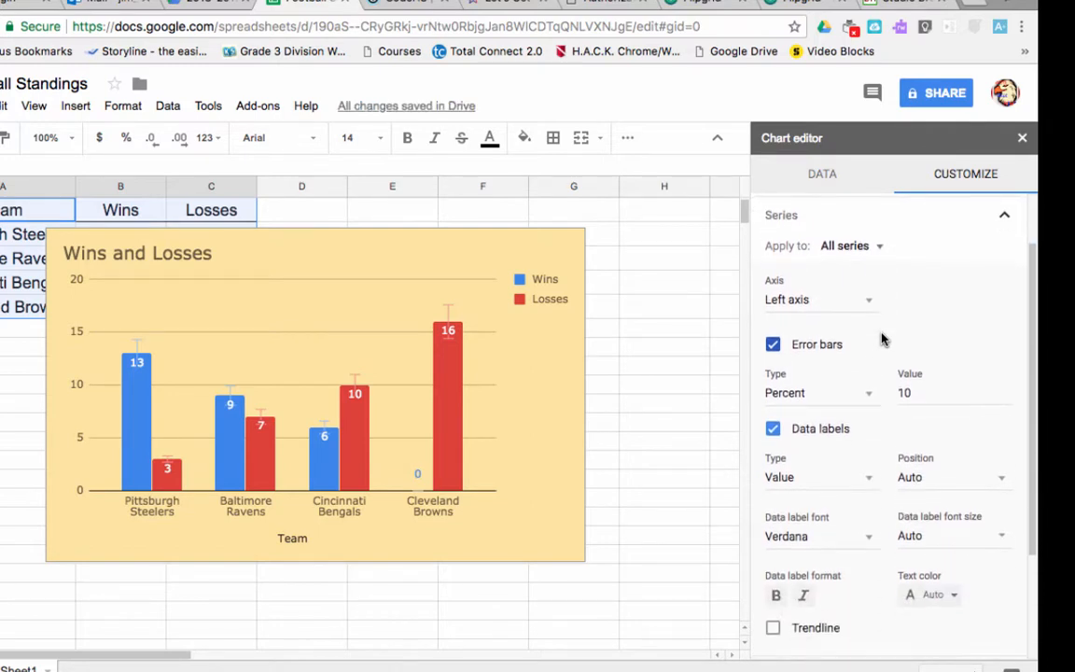
# Step: Toggle bold formatting for the data labels and set their text color to black
pyautogui.scroll(-3, 882, 339)
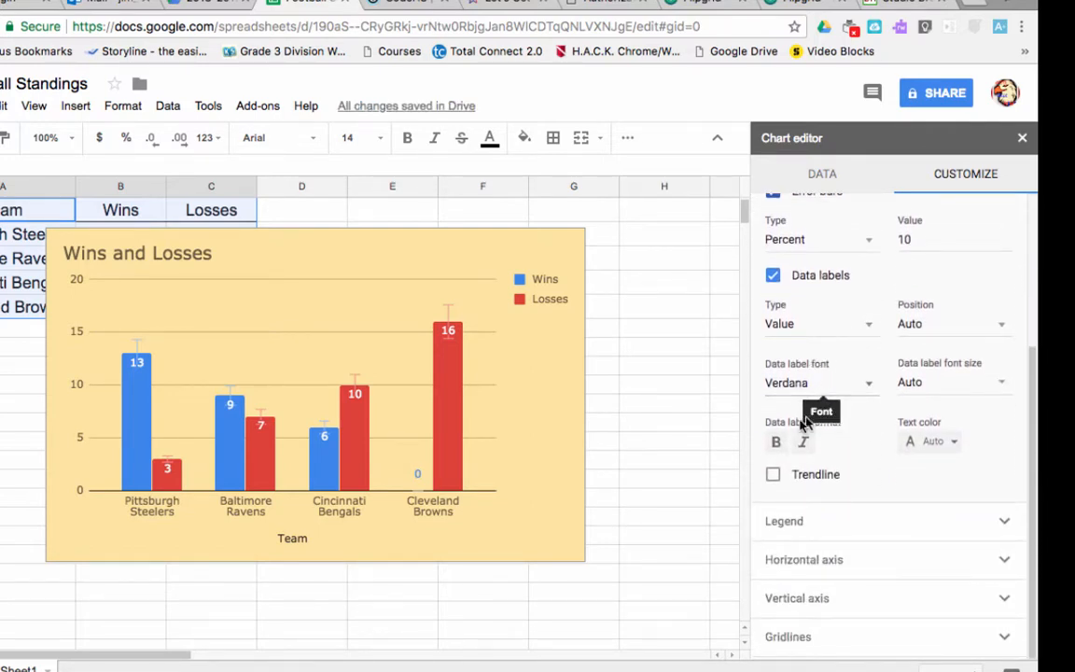
pyautogui.click(777, 443)
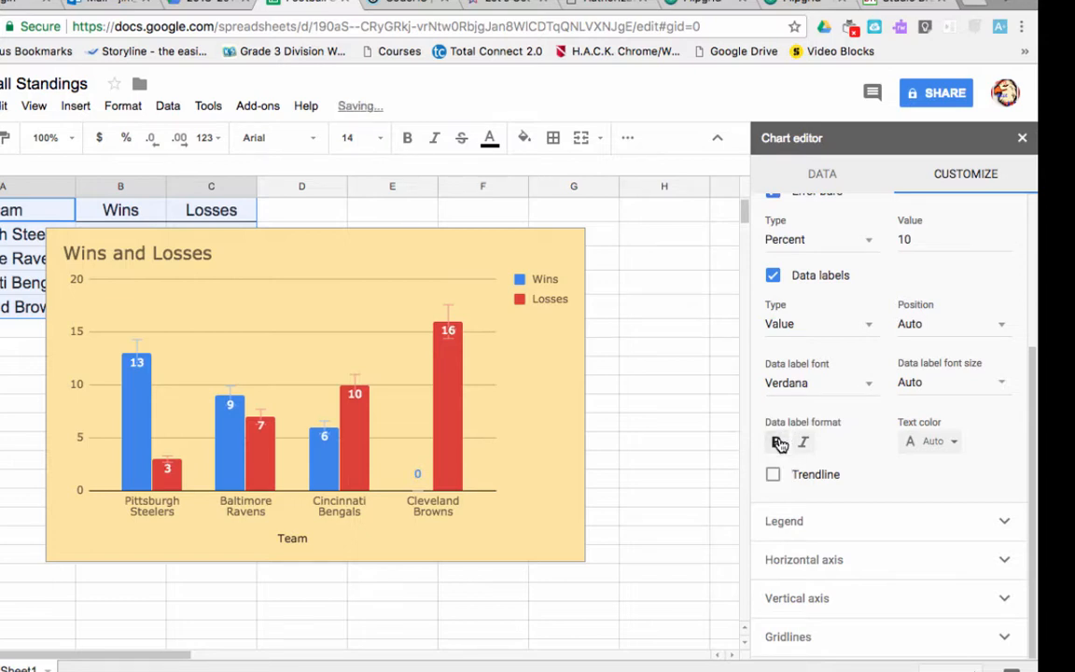
pyautogui.click(951, 444)
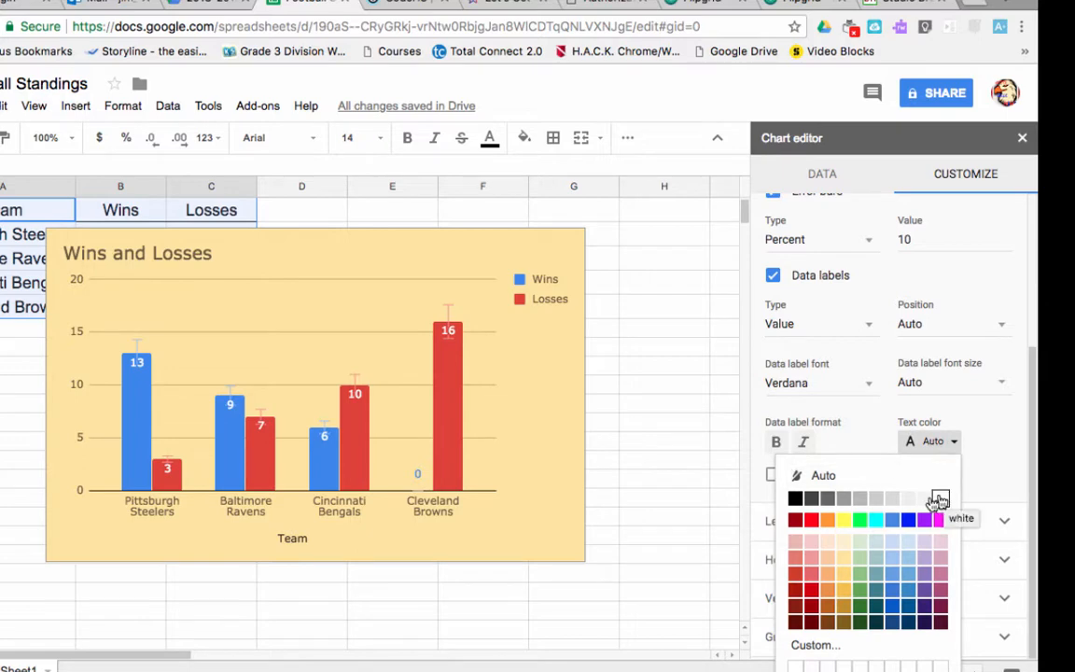
pyautogui.click(811, 520)
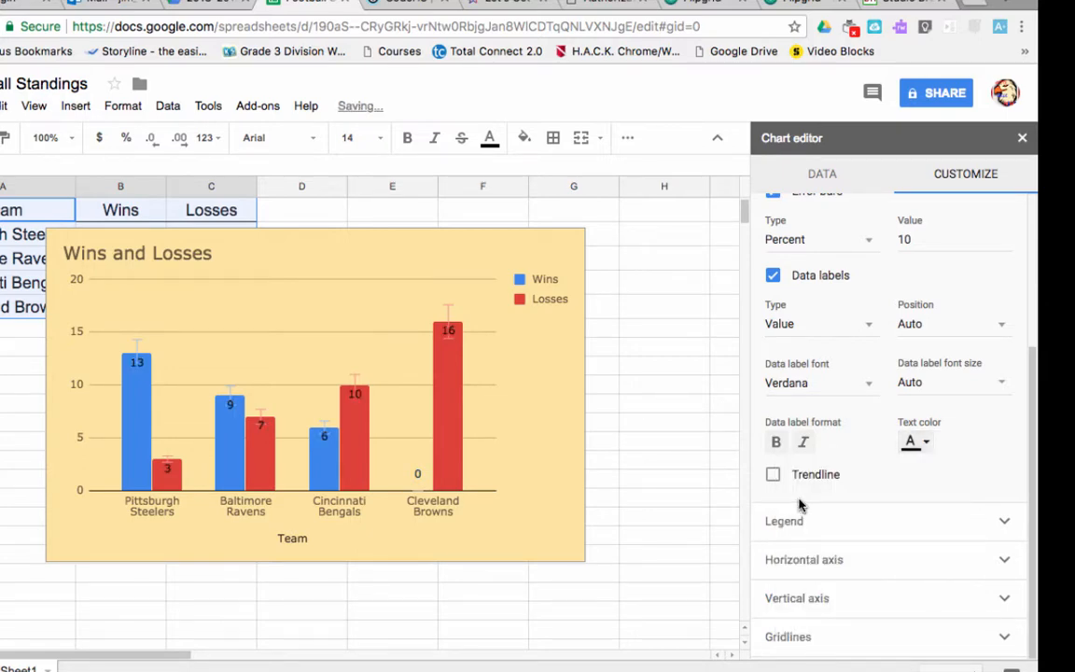
# Step: Set the data labels' text color to white and close the series settings
pyautogui.click(915, 441)
pyautogui.click(919, 494)
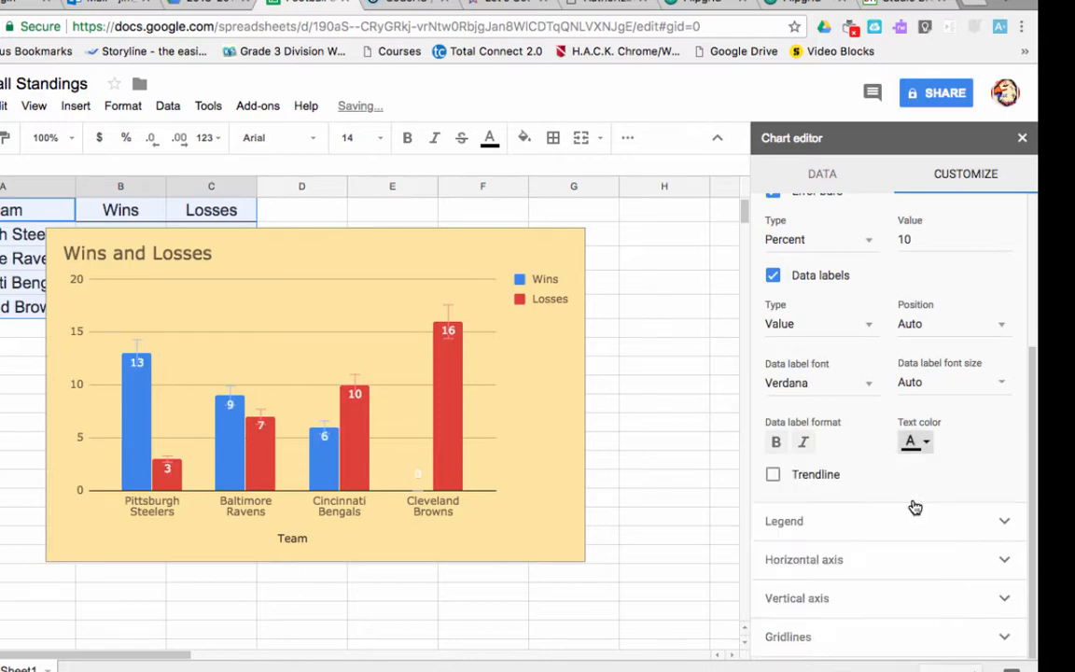
pyautogui.scroll(3, 883, 413)
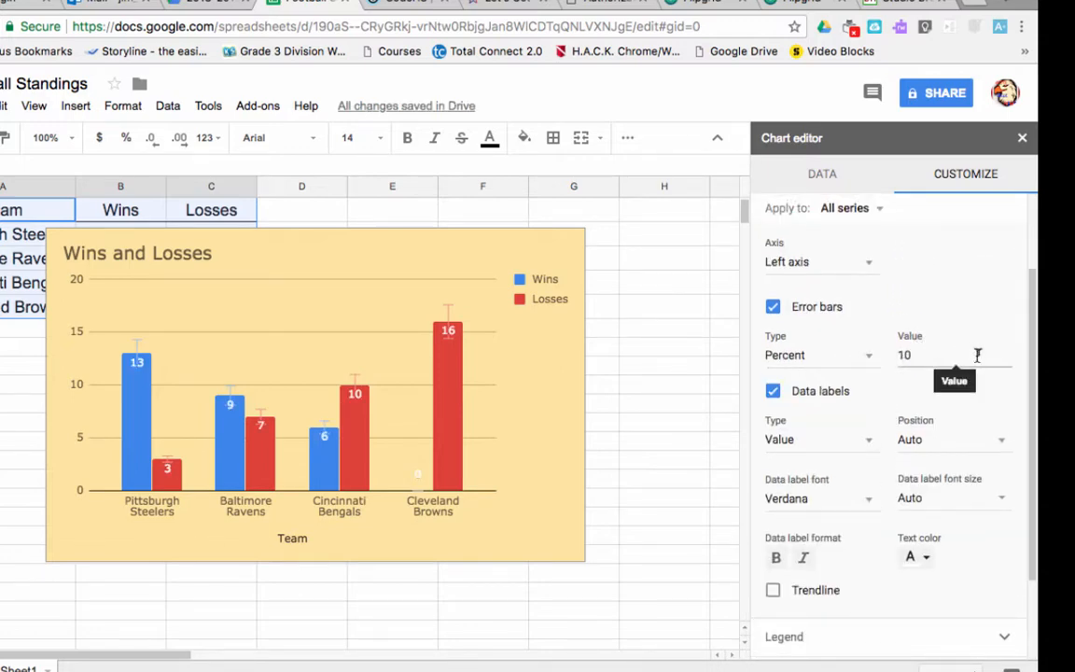
pyautogui.scroll(2, 953, 317)
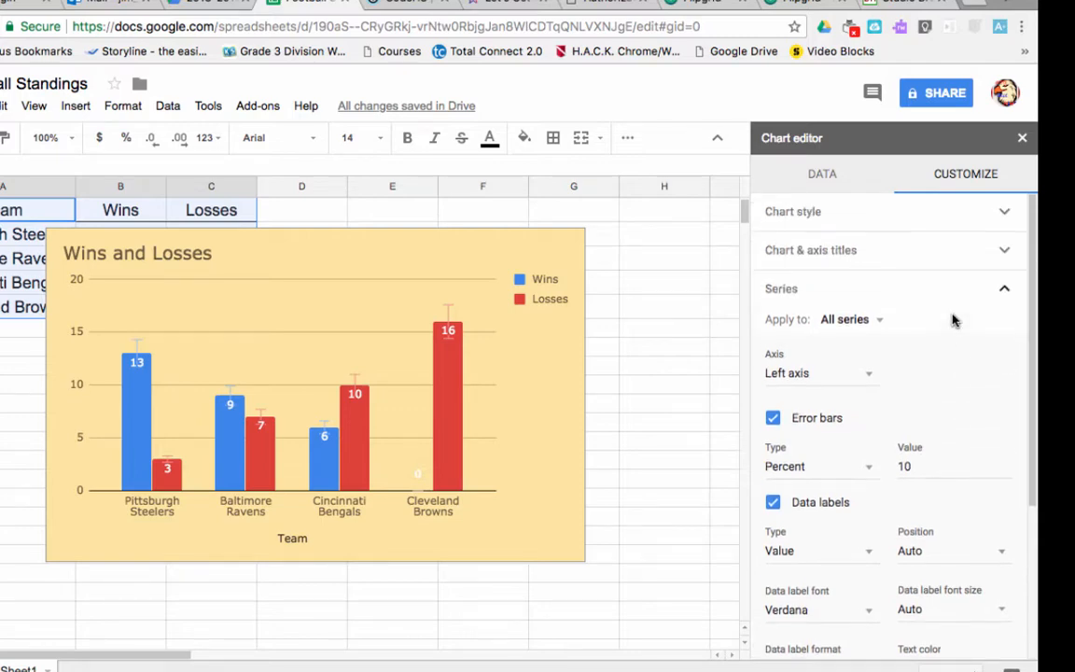
pyautogui.click(1003, 293)
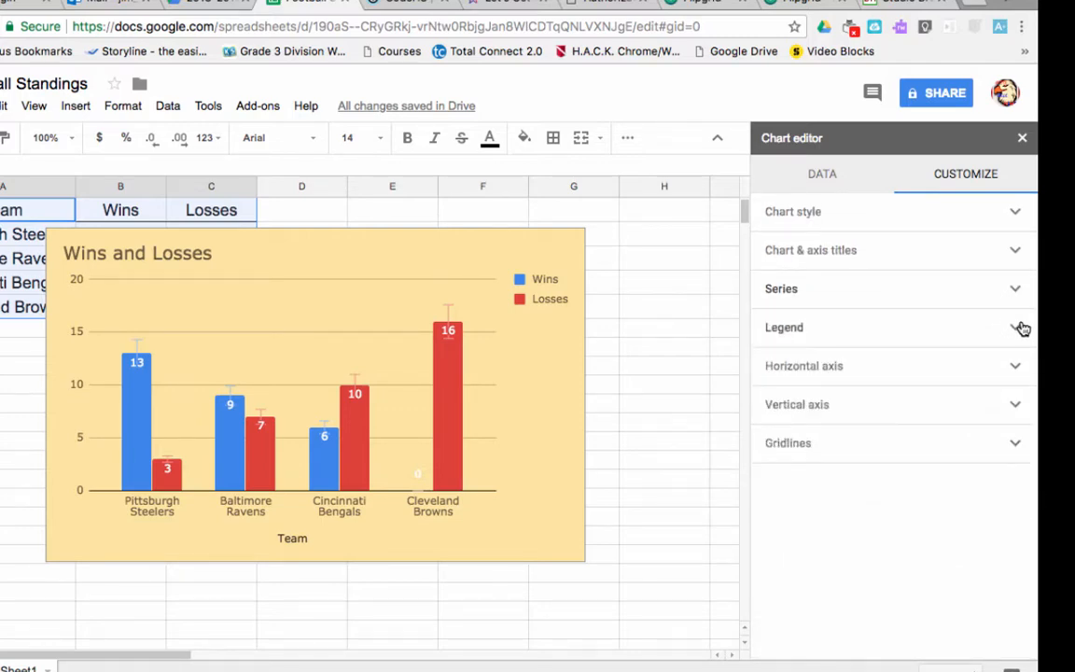
# Step: Try the legend at the top of the chart, return it to the right, and make its text bold
pyautogui.click(1019, 327)
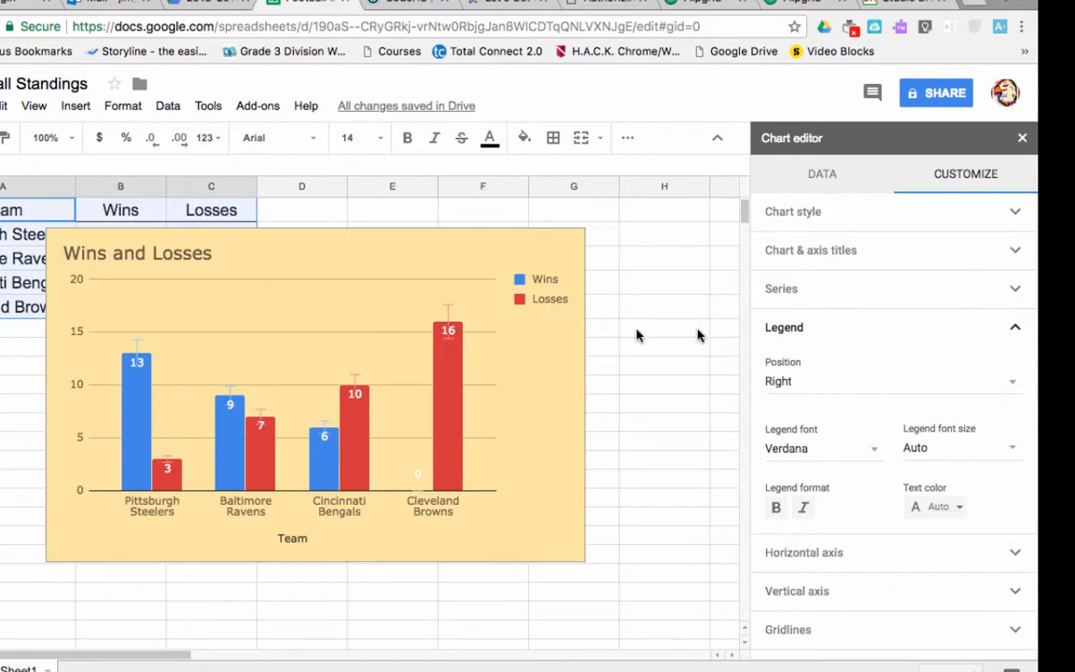
pyautogui.click(999, 390)
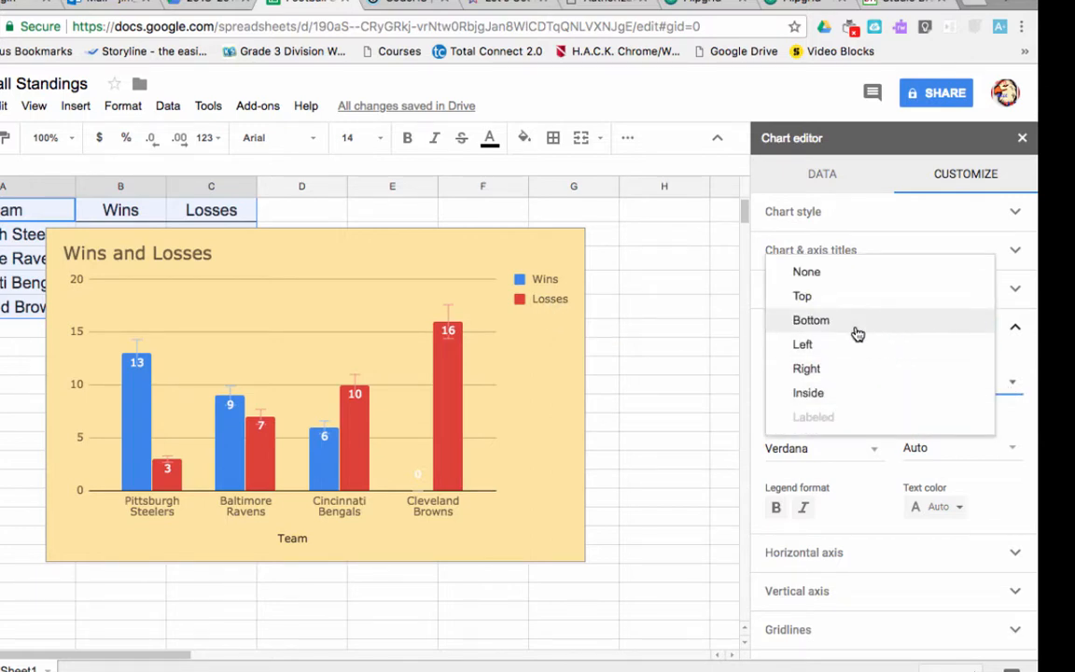
pyautogui.click(846, 298)
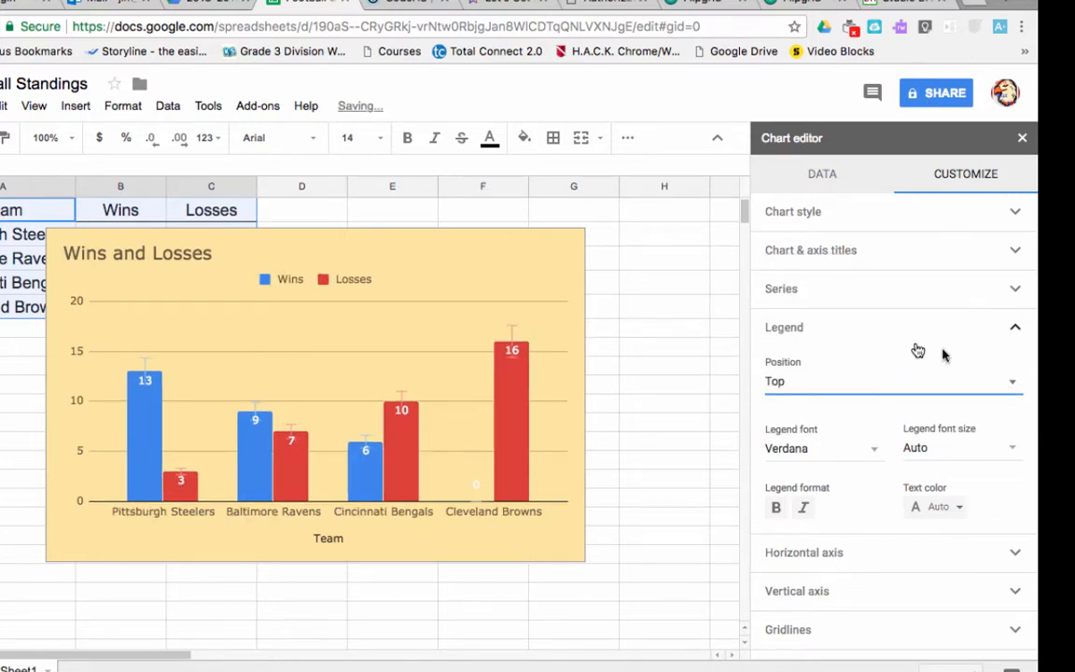
pyautogui.click(1014, 379)
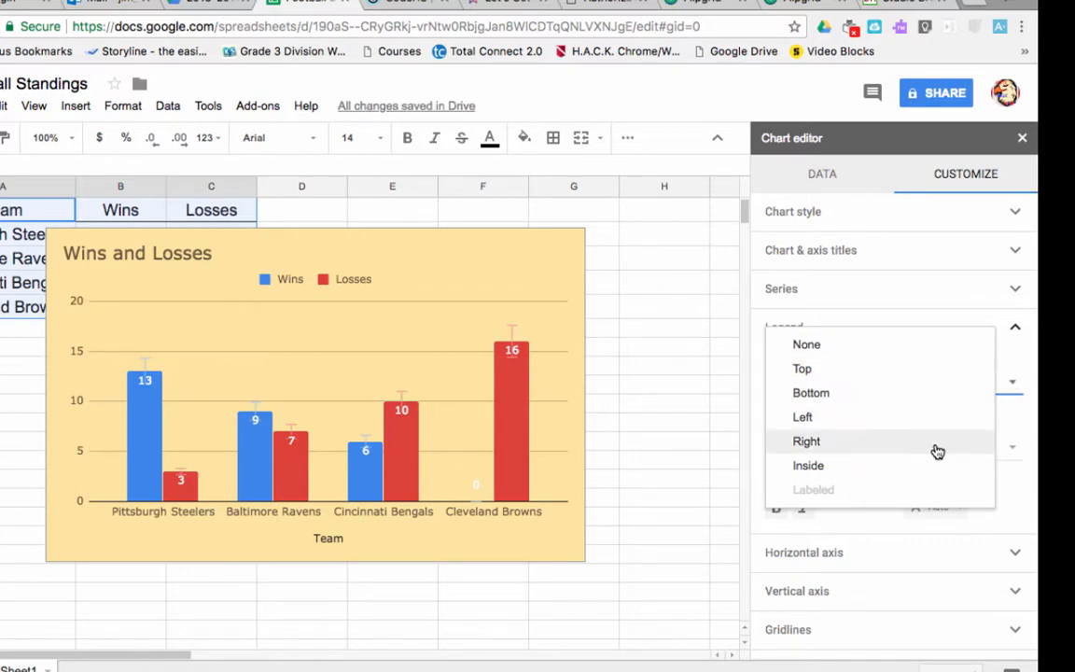
pyautogui.click(936, 442)
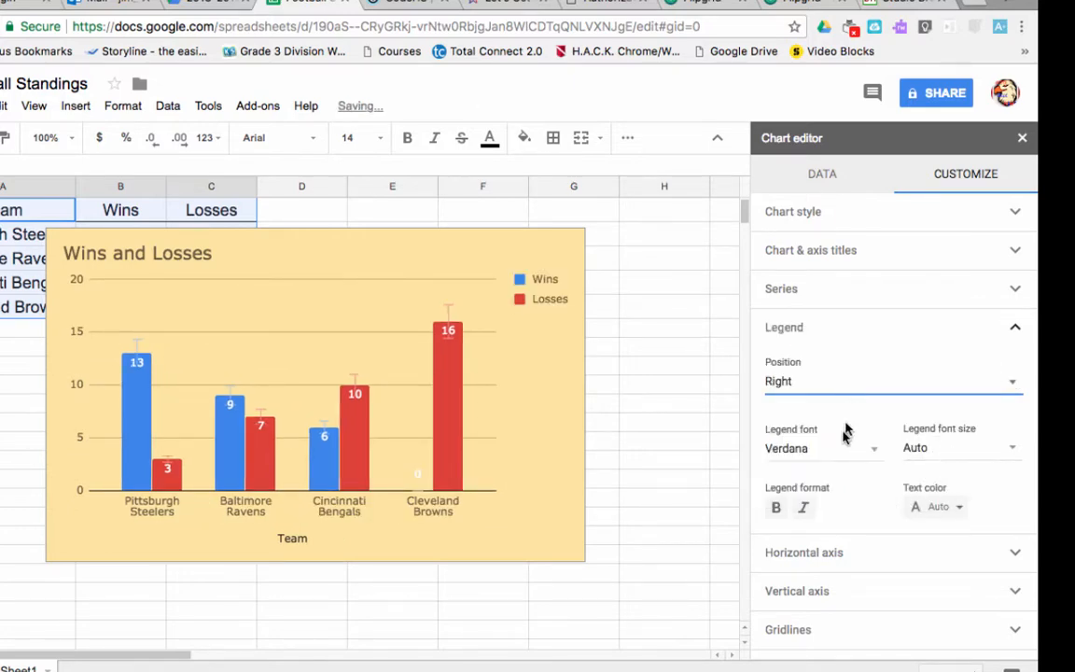
pyautogui.click(777, 509)
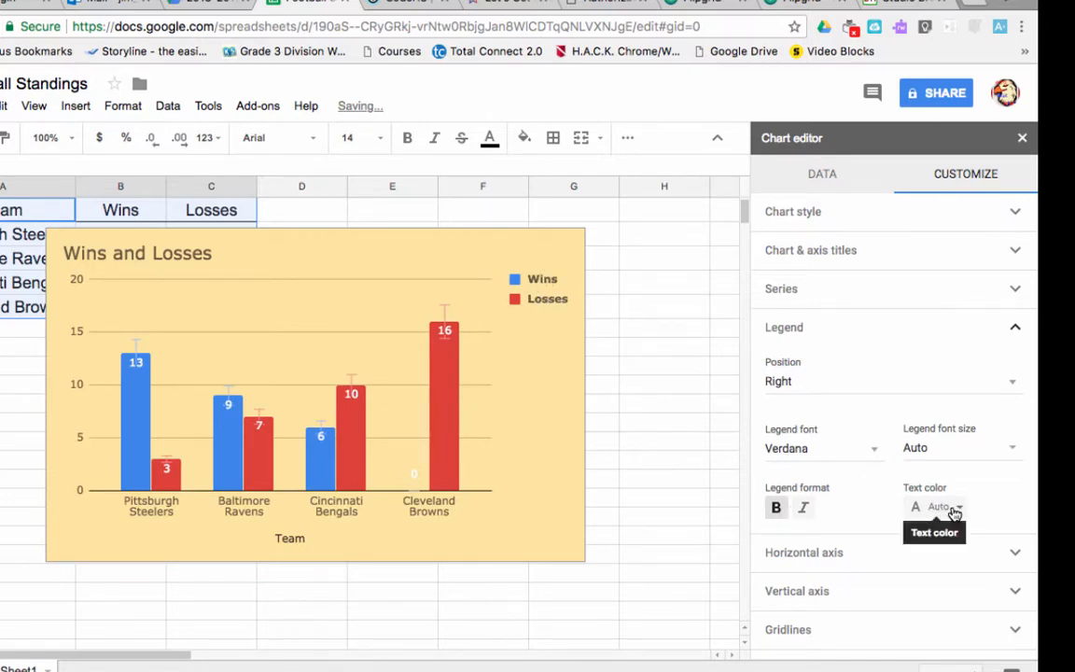
pyautogui.click(1018, 332)
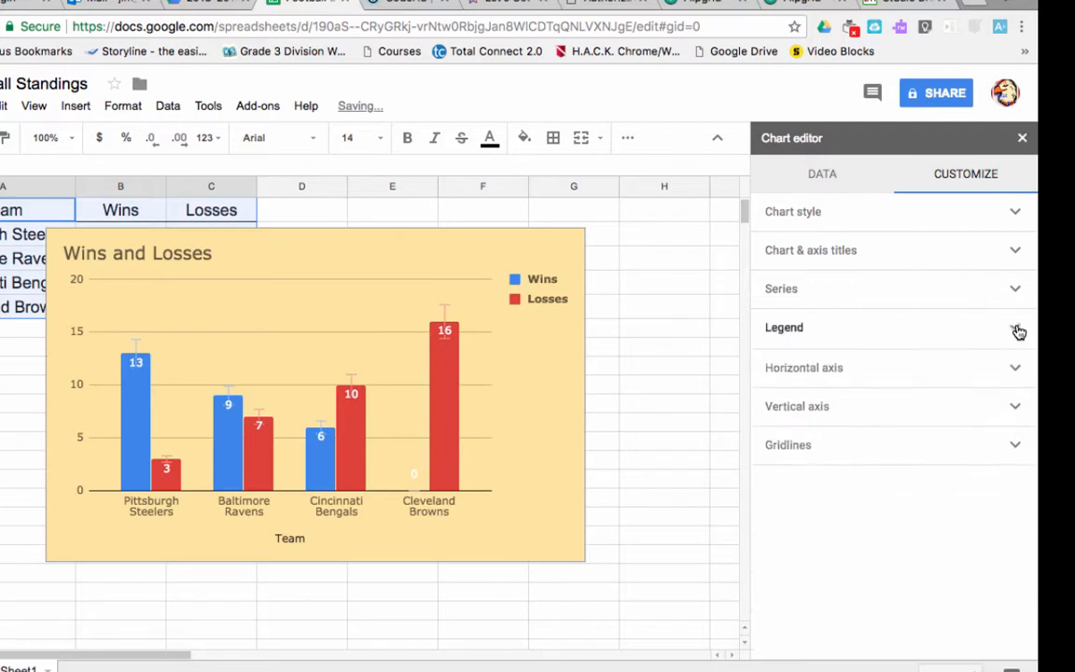
# Step: Make the horizontal axis labels bold and set their text color to black
pyautogui.click(1016, 368)
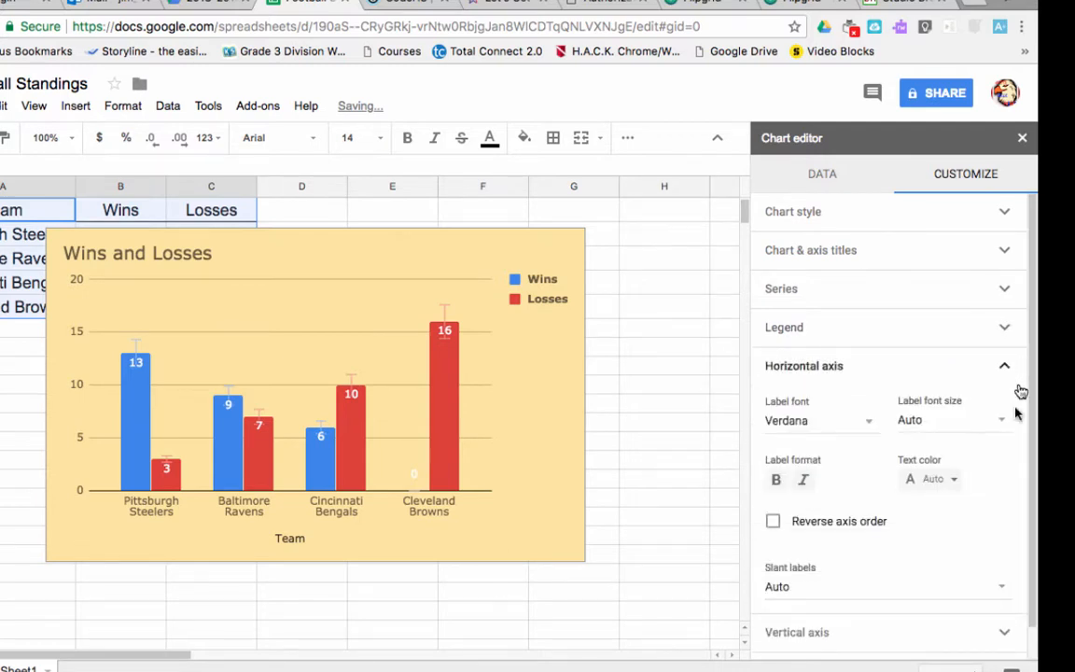
pyautogui.click(775, 479)
pyautogui.click(904, 481)
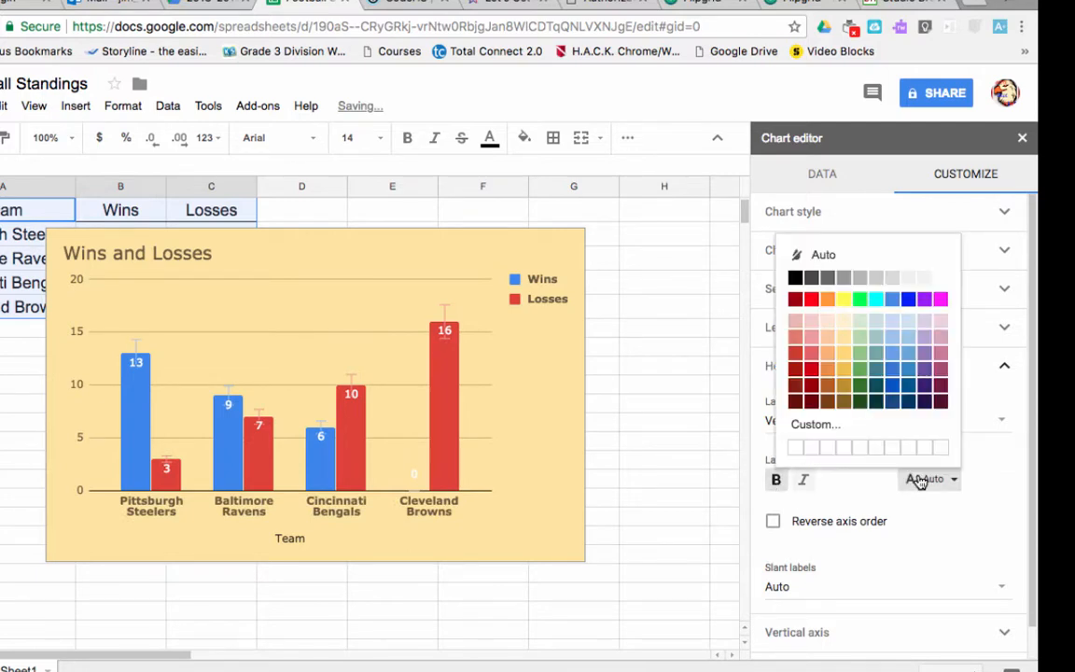
pyautogui.click(798, 279)
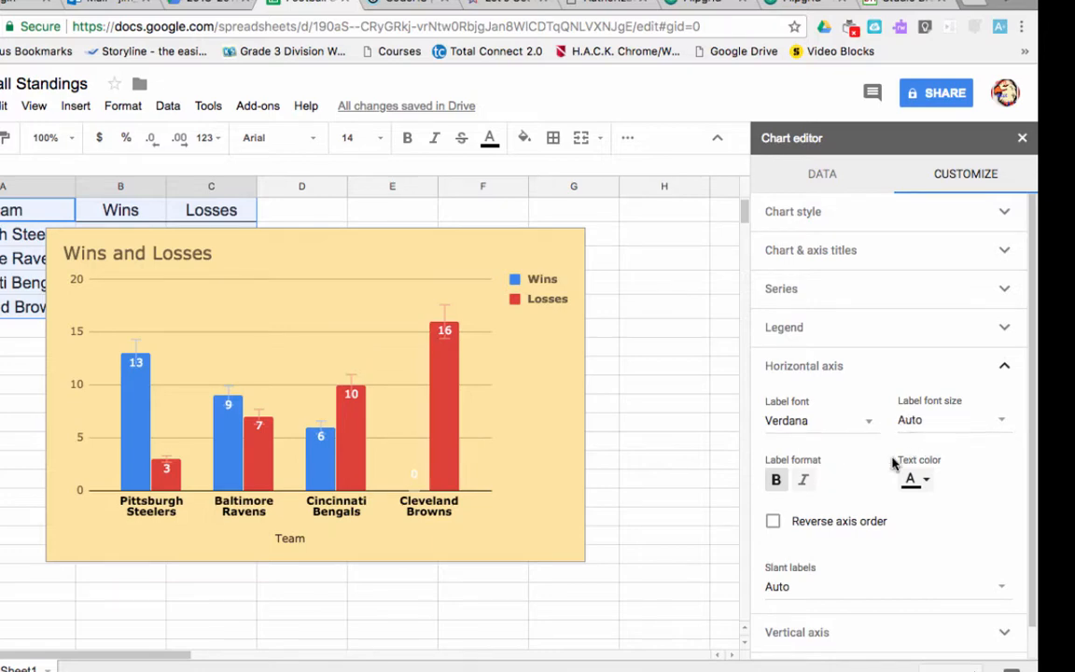
pyautogui.click(1005, 366)
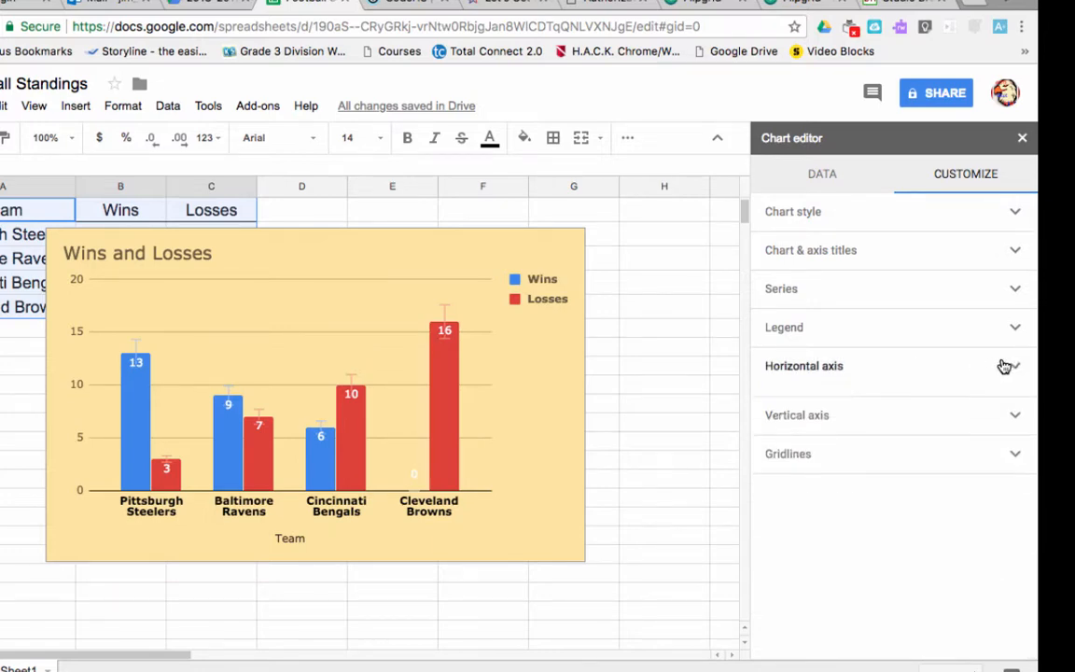
# Step: Make the vertical axis labels bold and black, and look over the remaining vertical axis options
pyautogui.click(1018, 403)
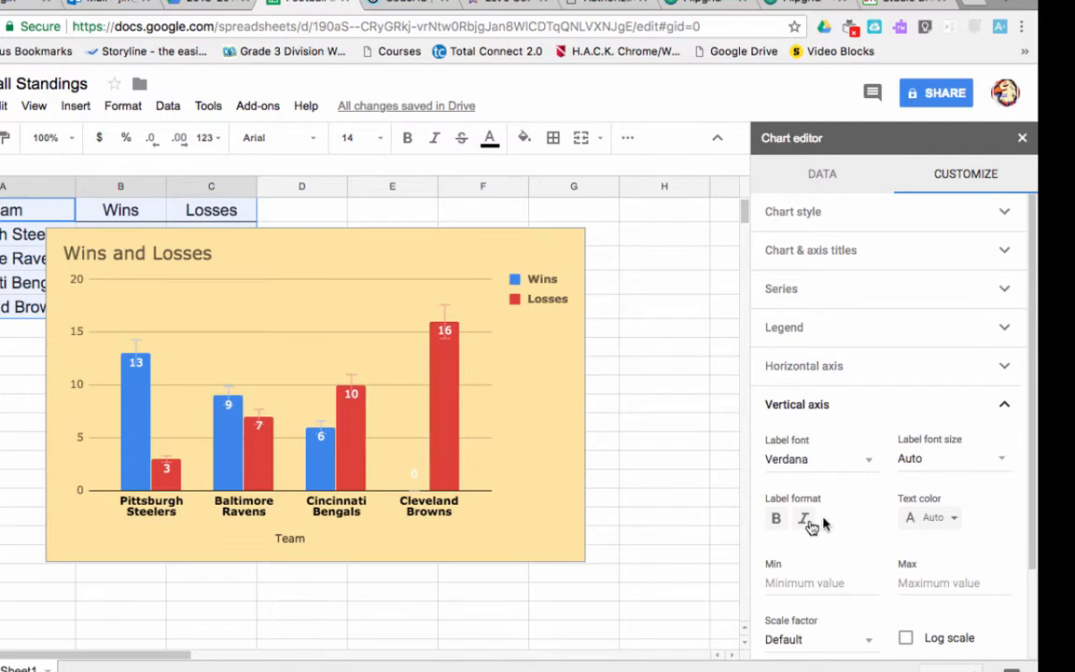
pyautogui.click(777, 522)
pyautogui.click(920, 517)
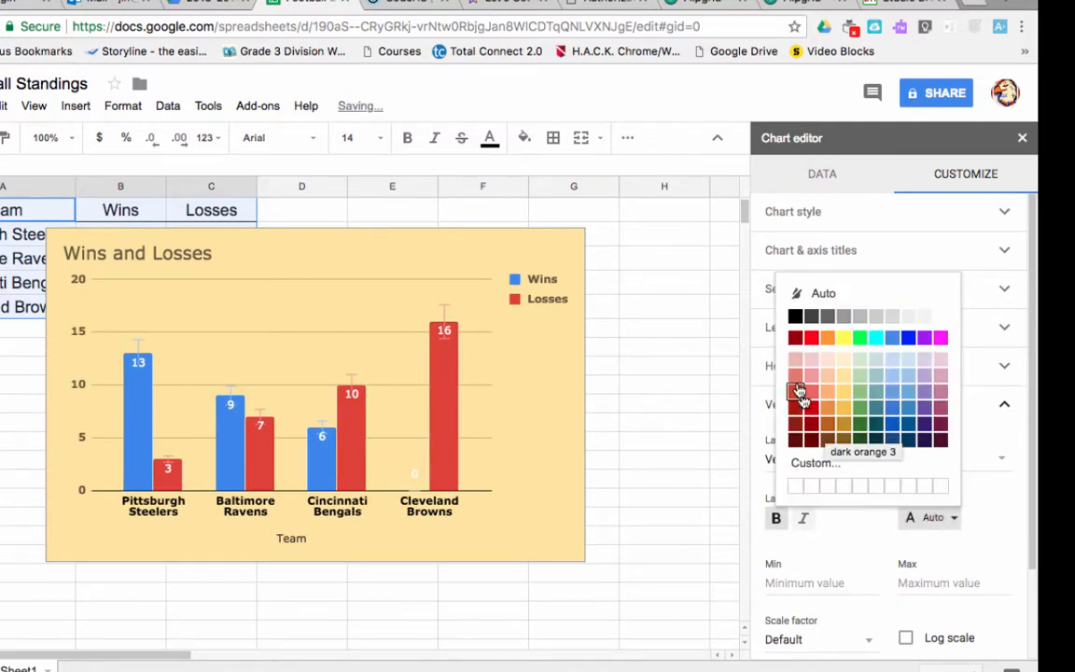
pyautogui.click(796, 318)
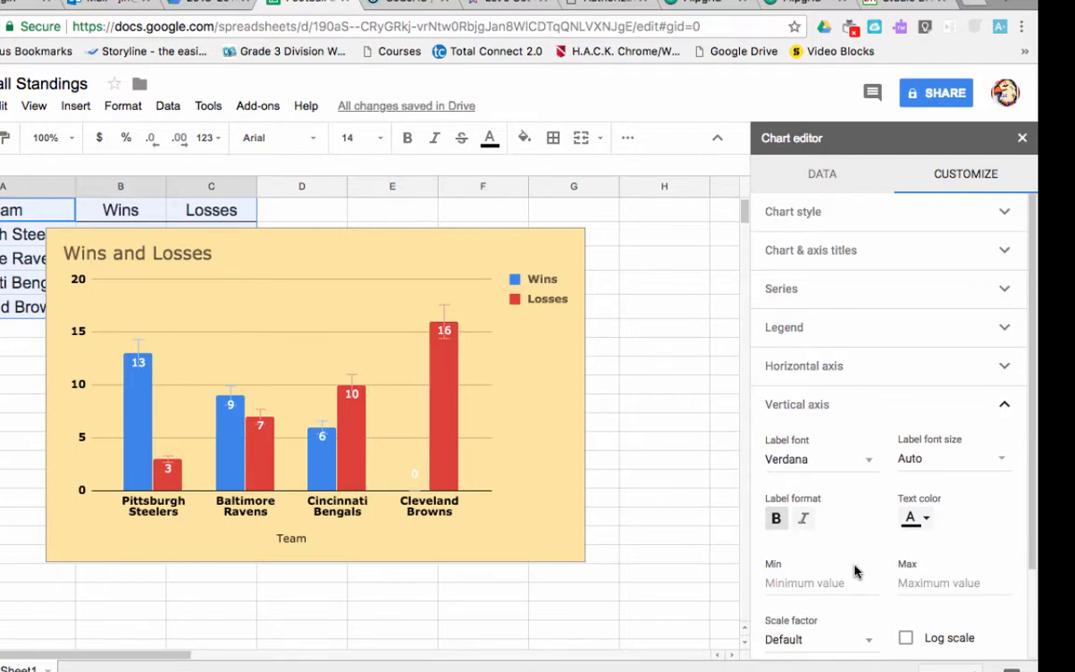
pyautogui.scroll(-3, 856, 571)
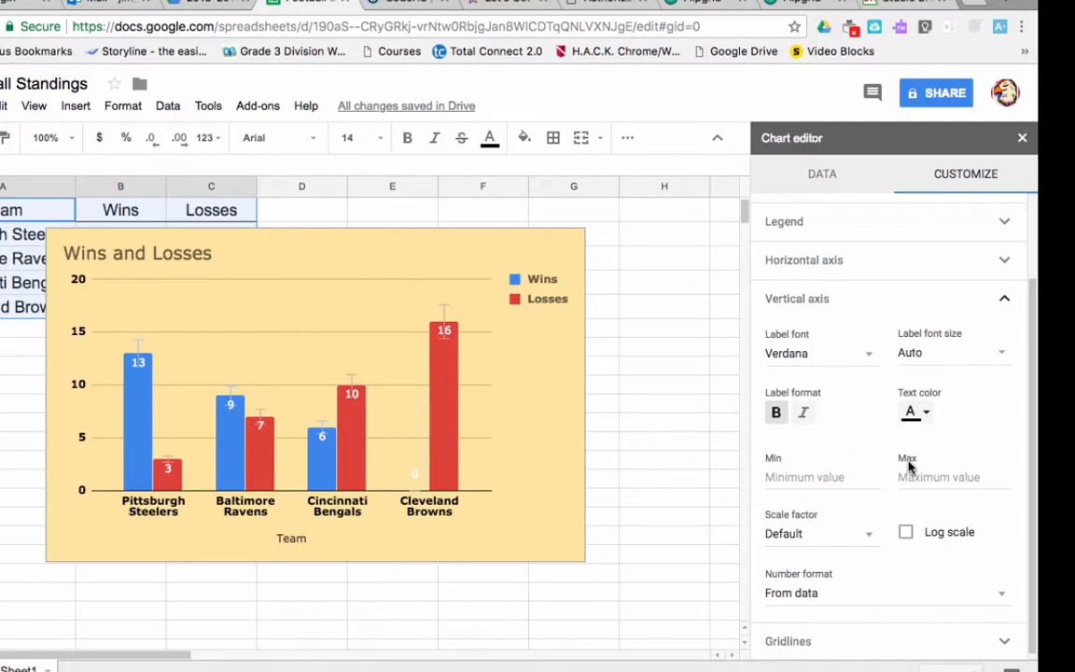
pyautogui.click(1009, 295)
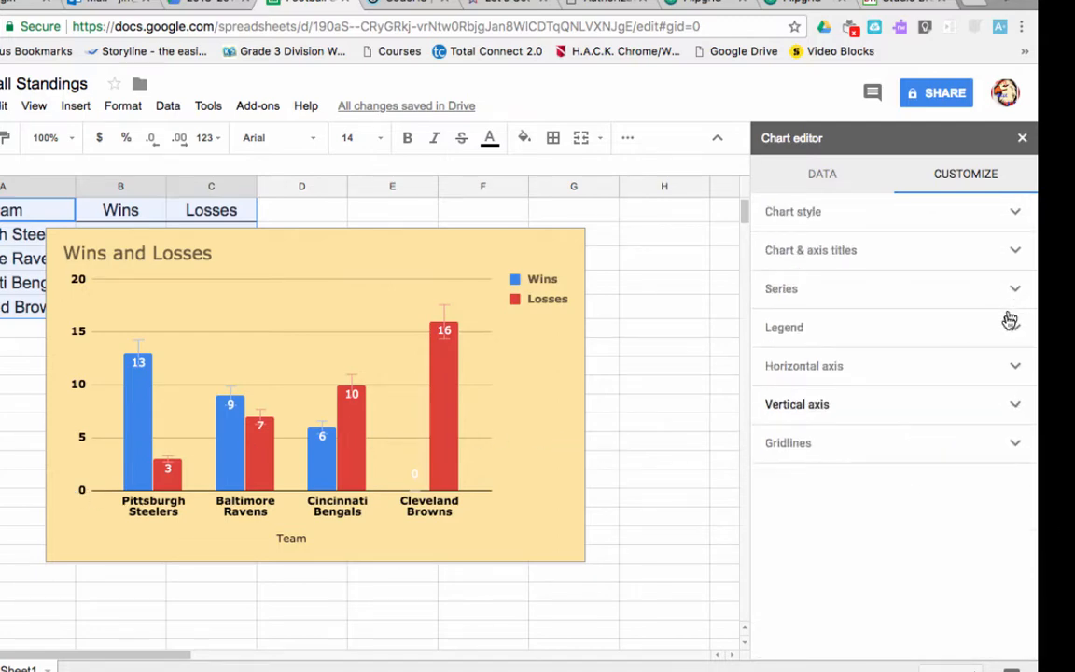
# Step: Try a minor gridline count of 5 for the vertical axis, and return it to None
pyautogui.click(1017, 446)
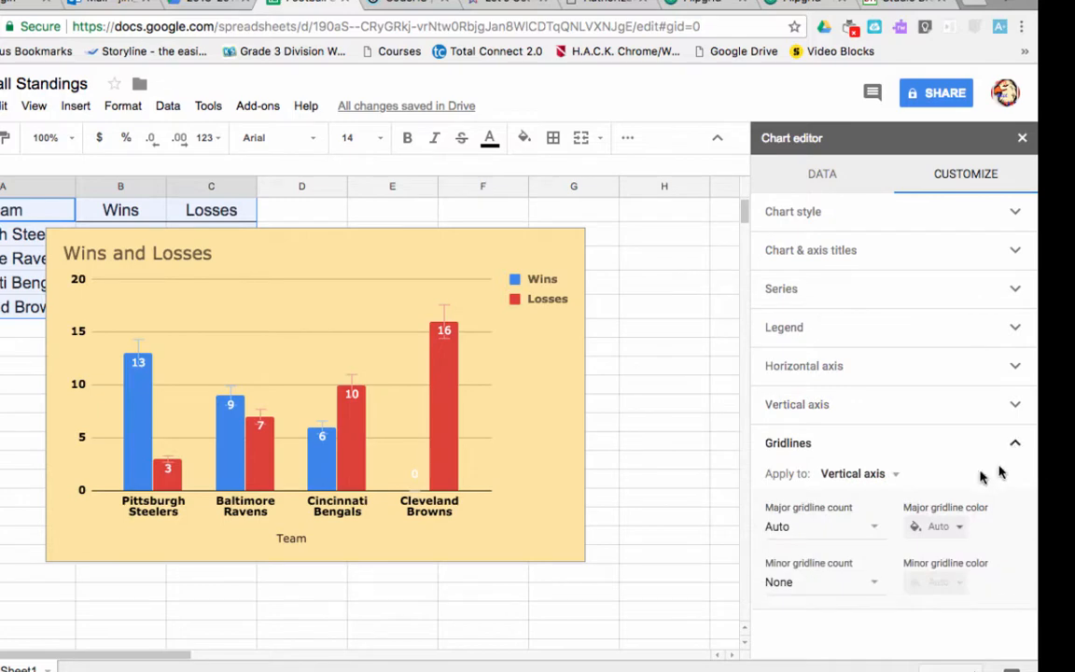
pyautogui.click(873, 582)
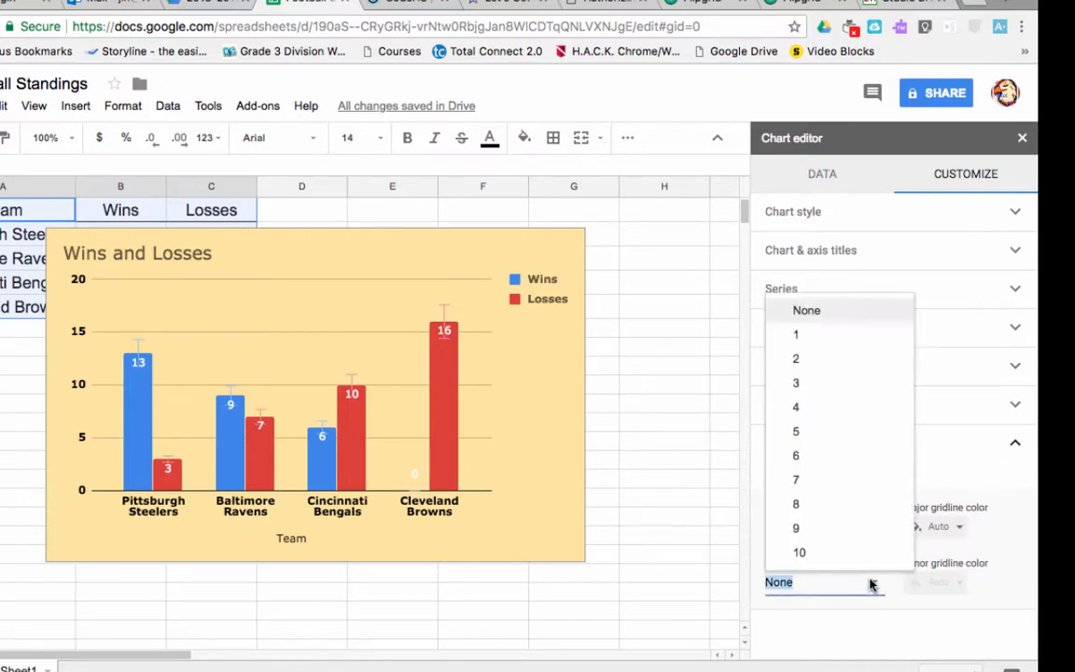
pyautogui.click(836, 435)
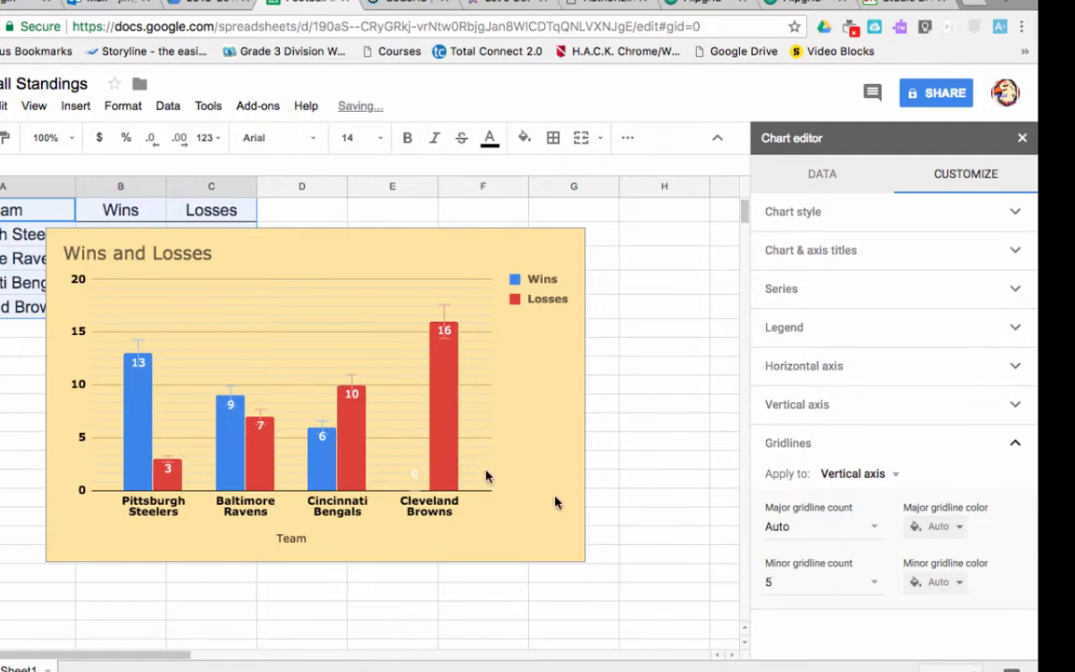
pyautogui.click(870, 582)
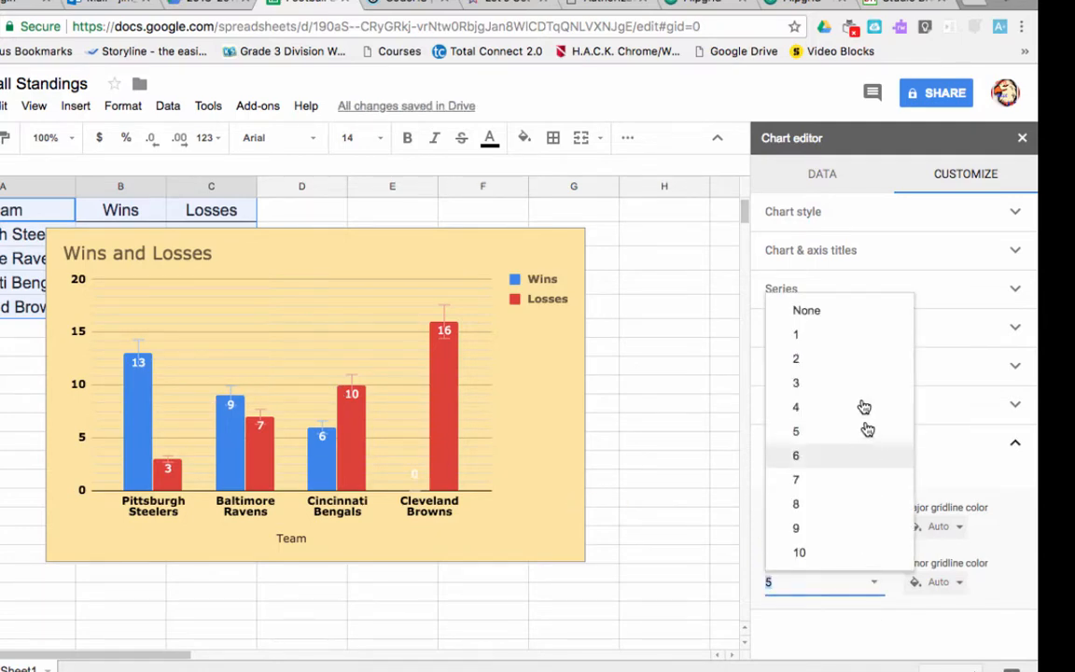
pyautogui.click(844, 311)
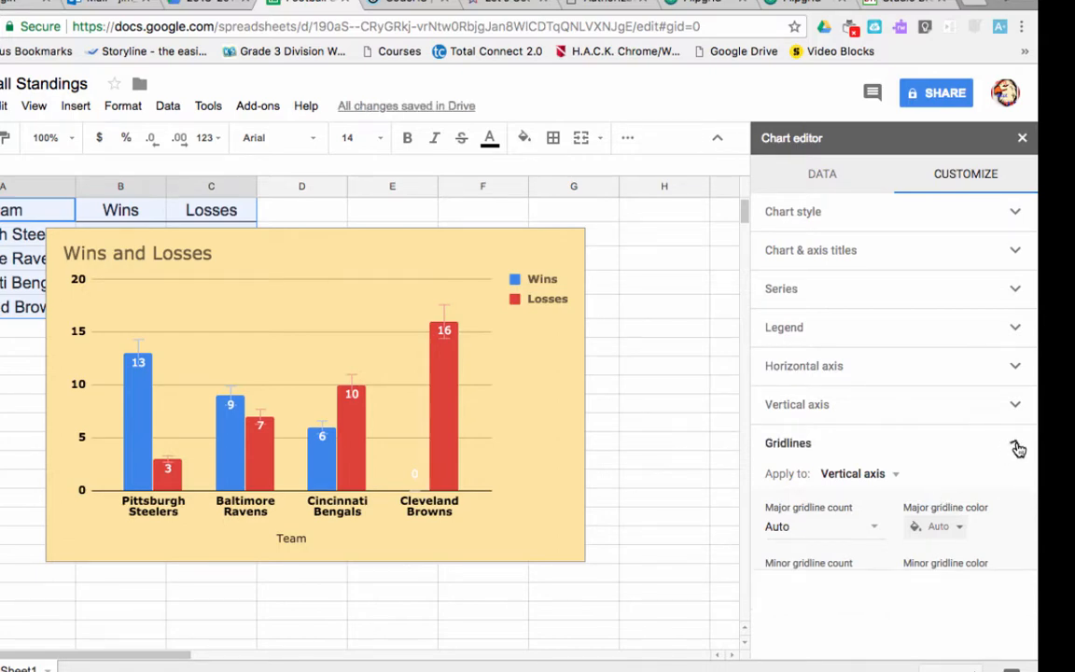
pyautogui.click(1016, 447)
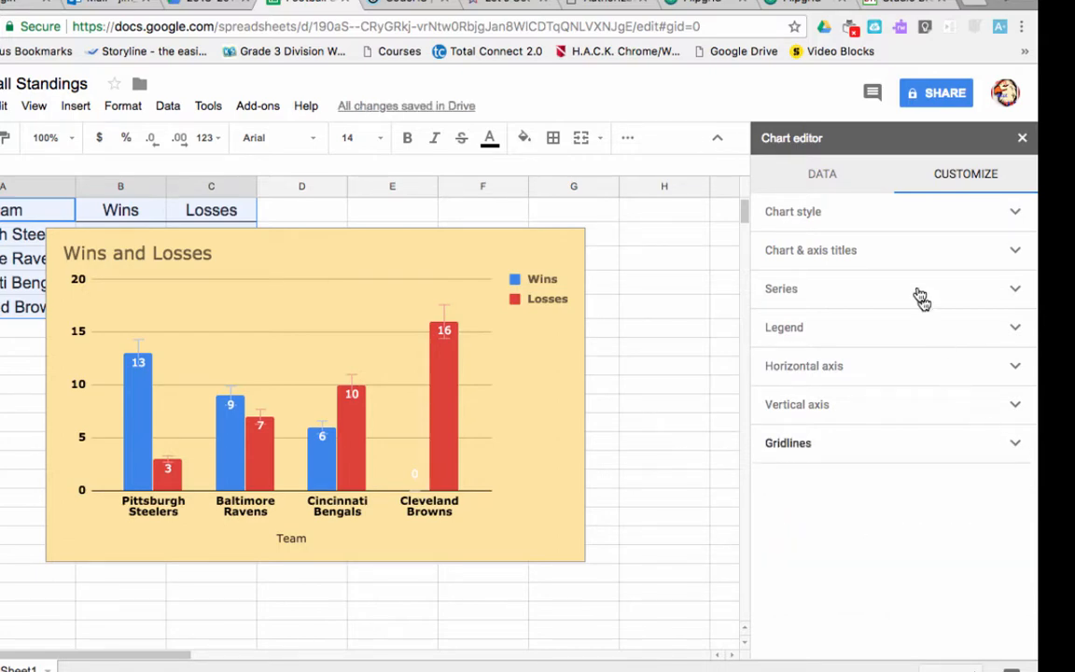
# Step: Change the chart title text to "AFC North Standings"
pyautogui.click(1016, 254)
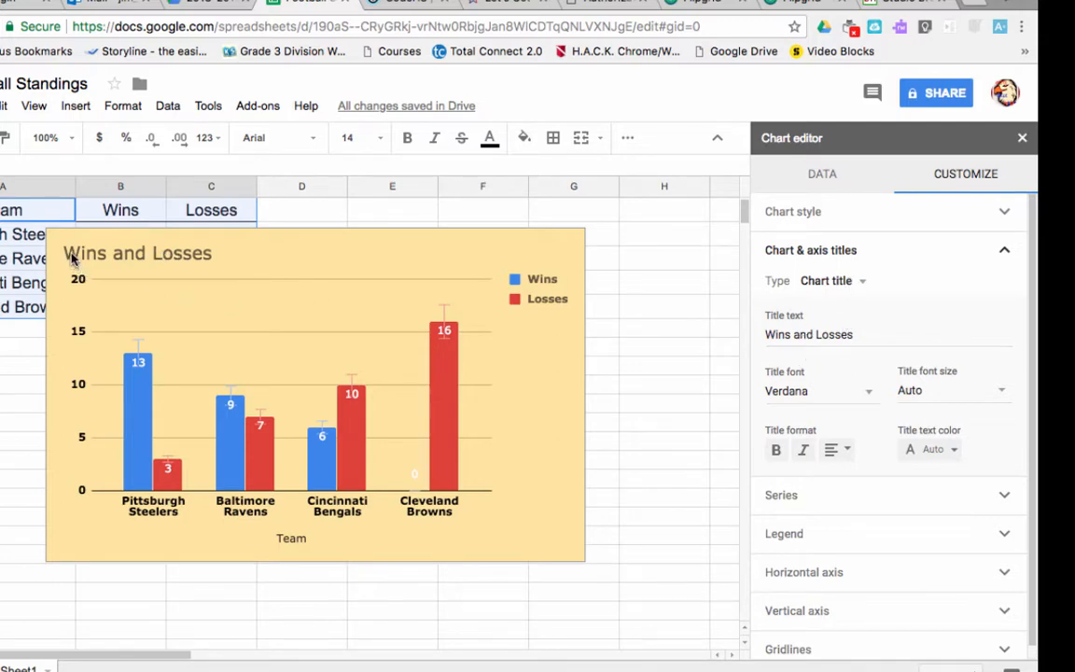
pyautogui.click(780, 334)
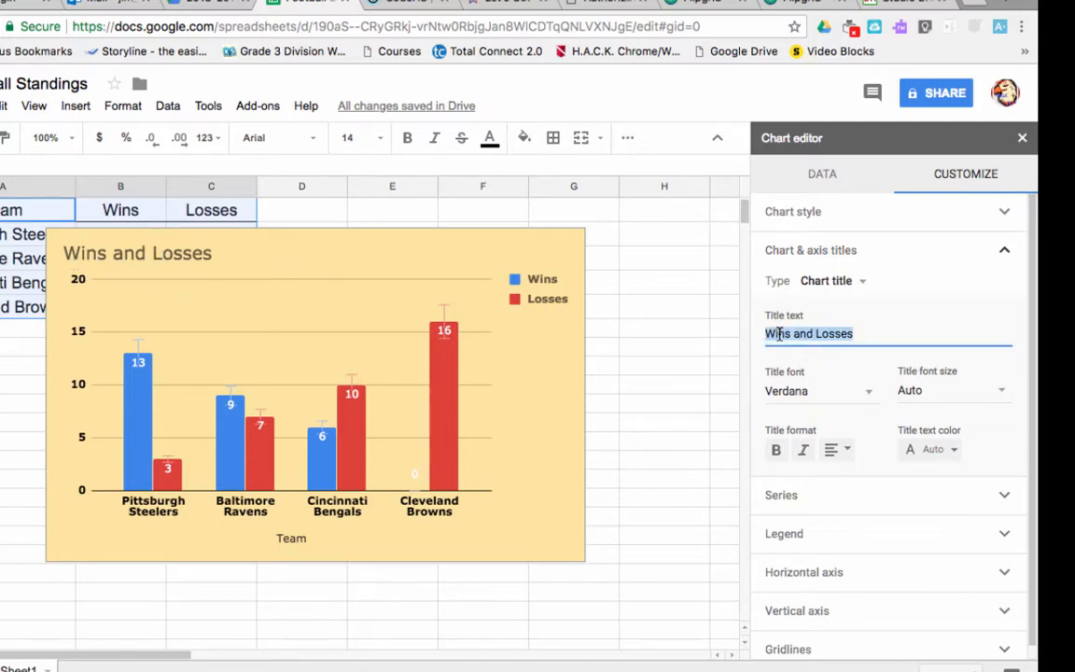
pyautogui.write('AFC North Standings')
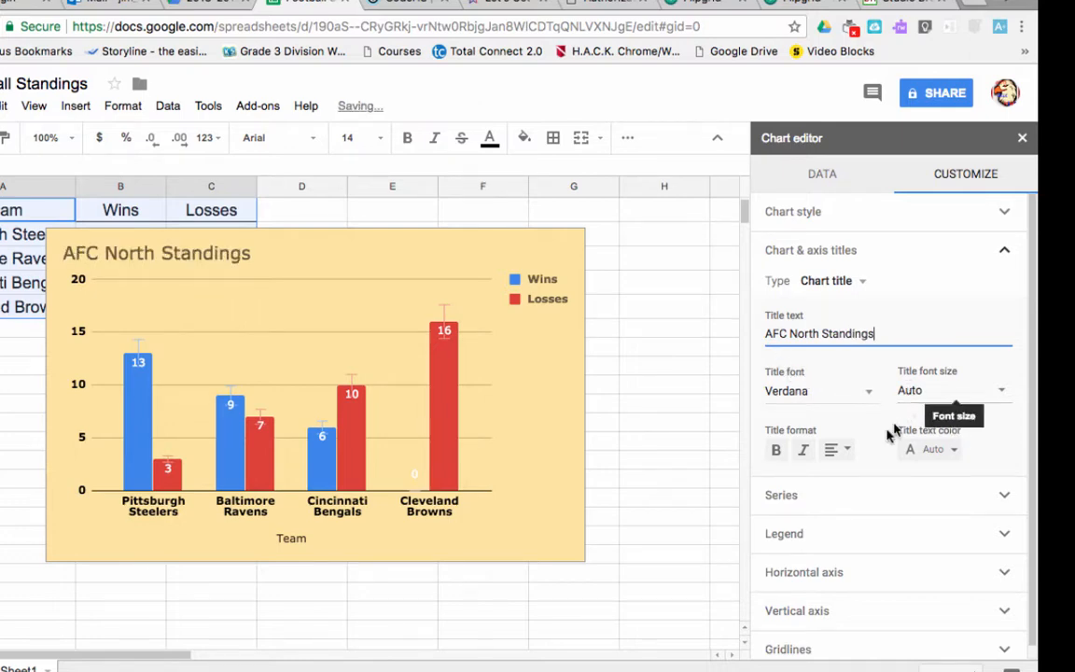
# Step: Format the chart title as bold, black and center-aligned
pyautogui.click(787, 454)
pyautogui.click(934, 449)
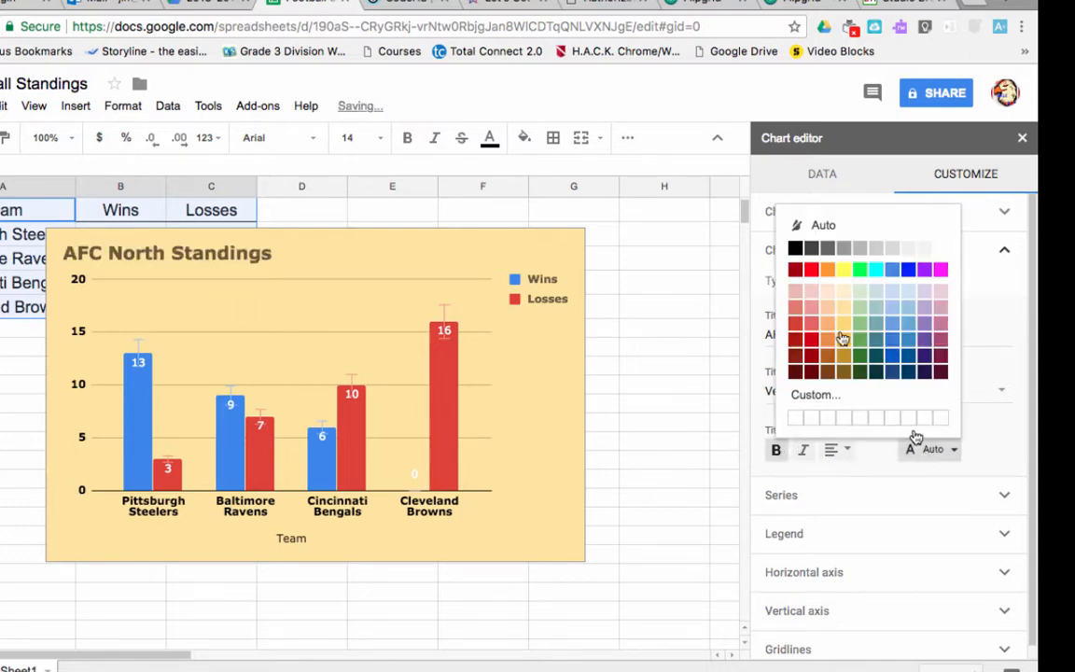
pyautogui.click(794, 247)
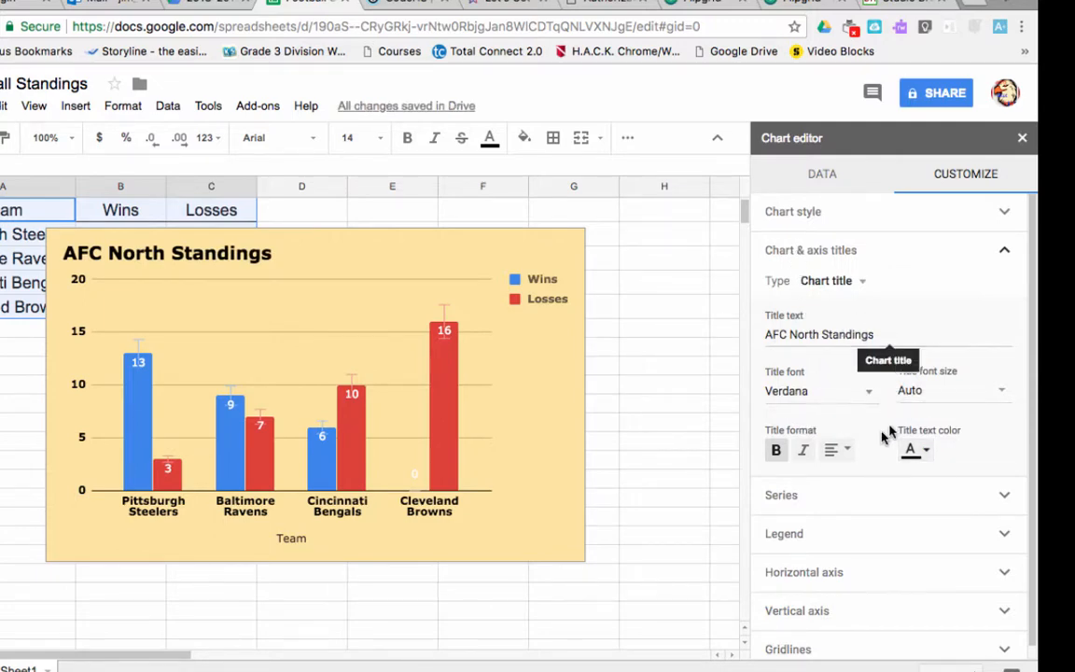
pyautogui.click(837, 449)
pyautogui.click(856, 481)
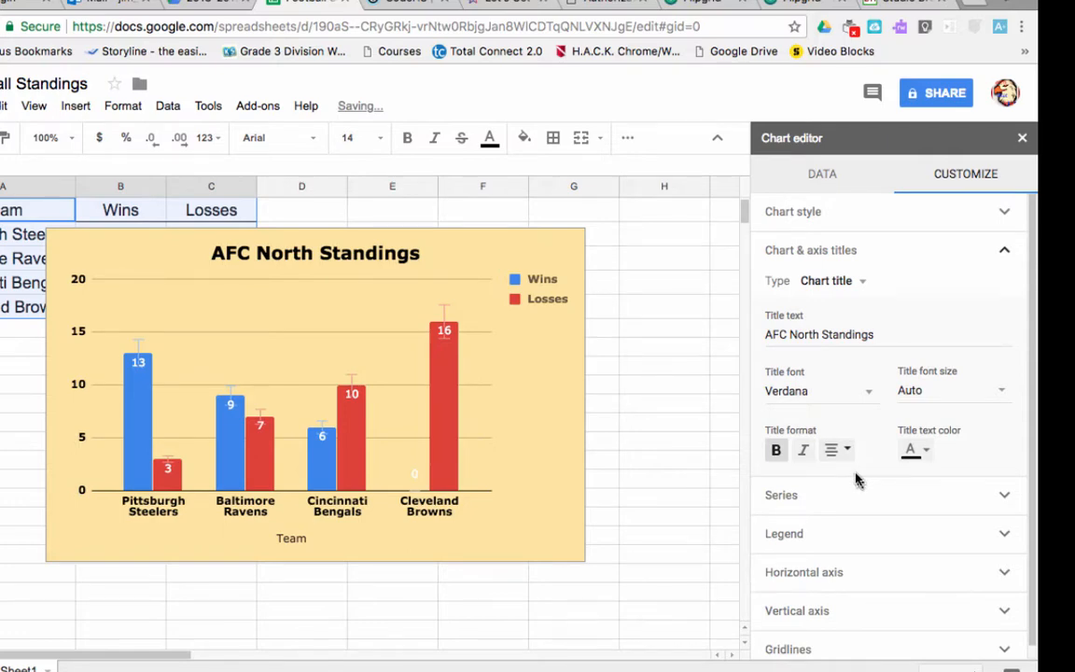
# Step: Add the chart subtitle "This is from the 2017 season."
pyautogui.click(865, 284)
pyautogui.click(860, 307)
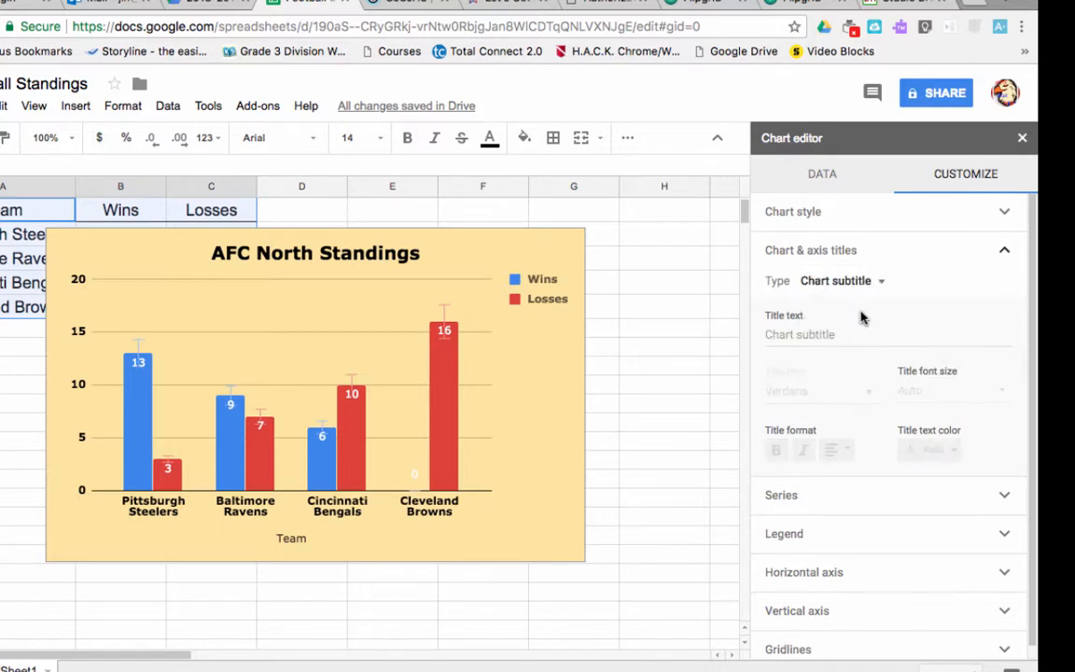
pyautogui.click(830, 334)
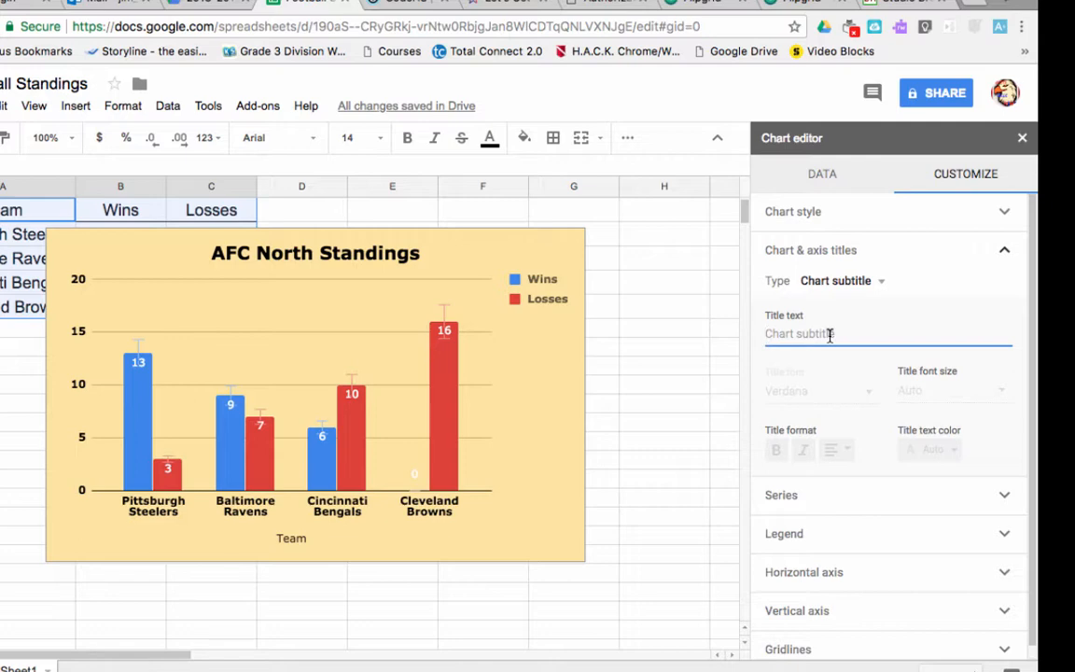
pyautogui.write('THe')
pyautogui.press('BackSpace')
pyautogui.press('BackSpace')
pyautogui.write('th')
pyautogui.press('BackSpace')
pyautogui.press('BackSpace')
pyautogui.write('Thi ')
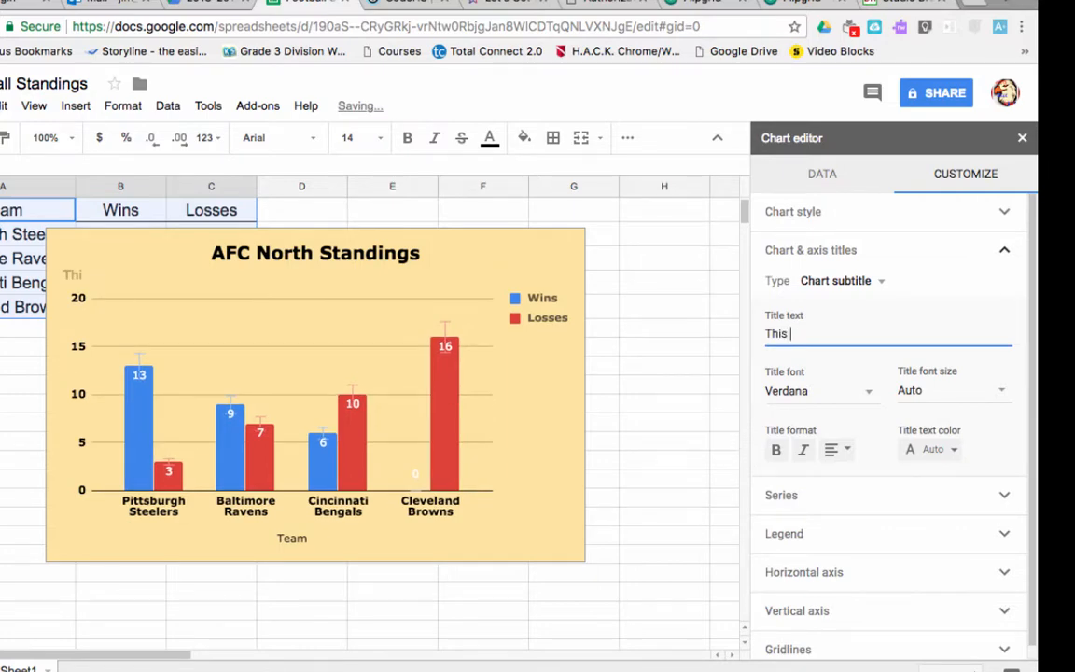
pyautogui.write('s is from the 2017 season.')
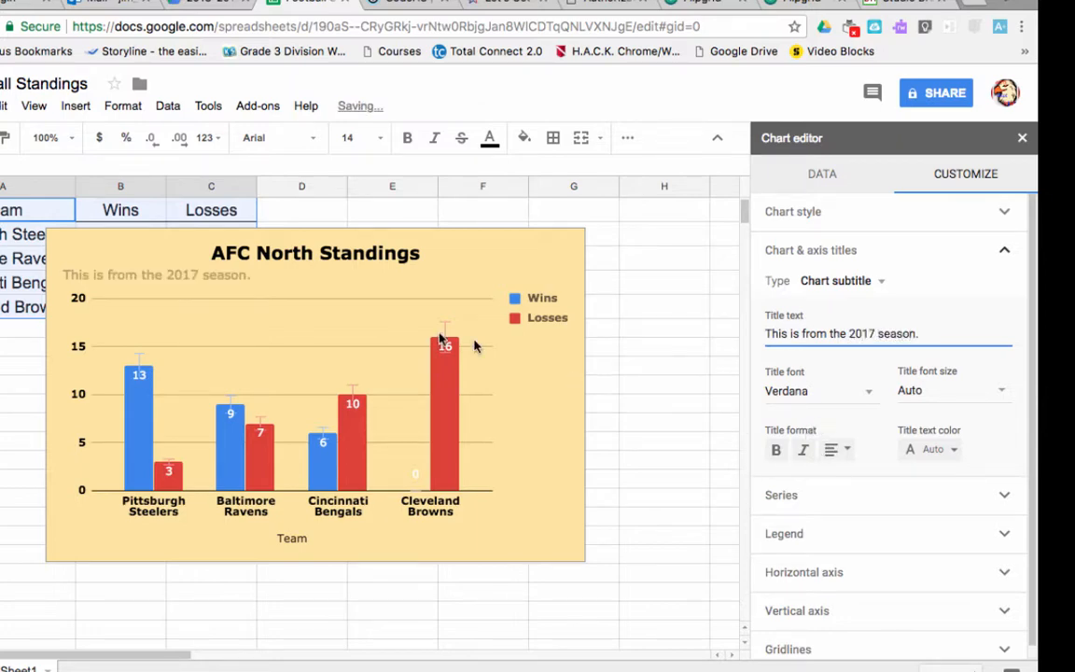
# Step: Format the chart subtitle as bold, black and center-aligned
pyautogui.click(780, 452)
pyautogui.click(932, 451)
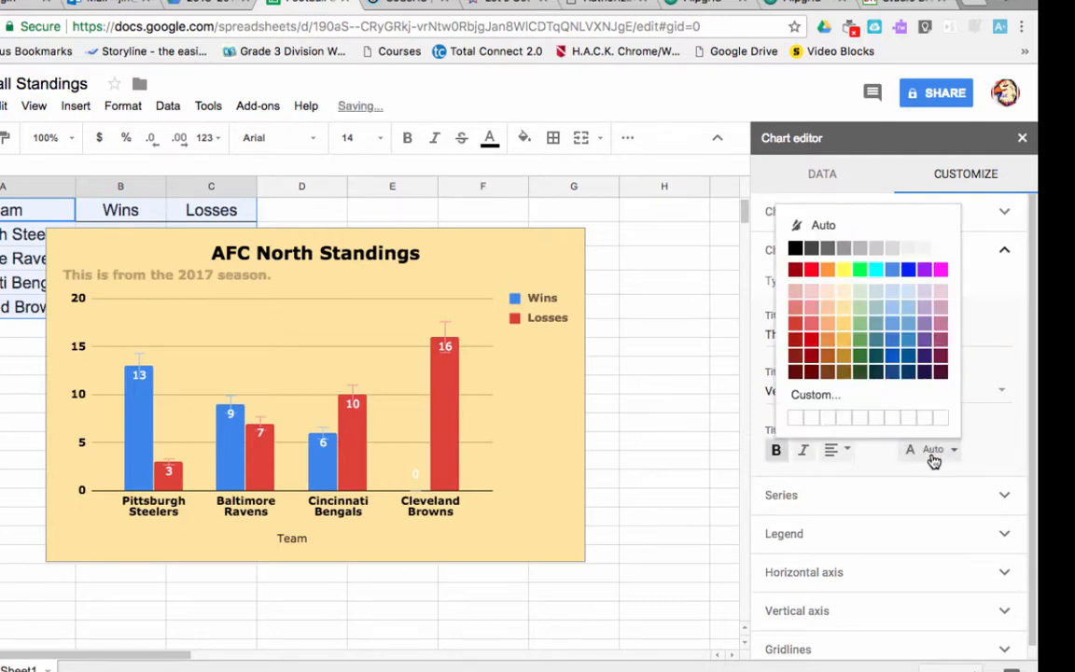
pyautogui.click(797, 249)
pyautogui.click(838, 449)
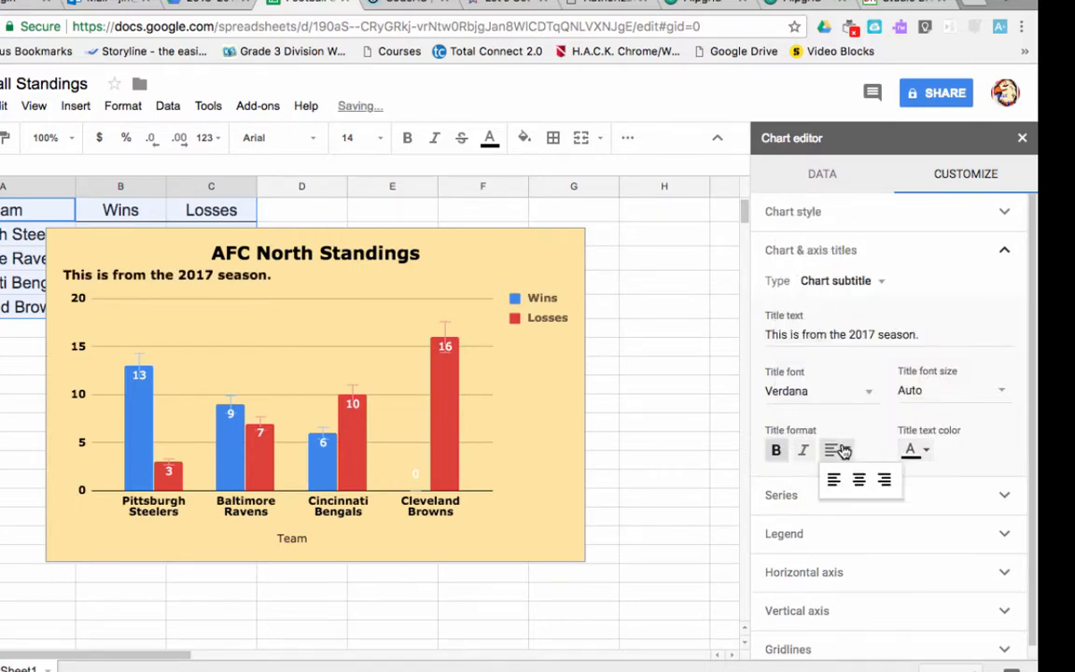
pyautogui.click(859, 479)
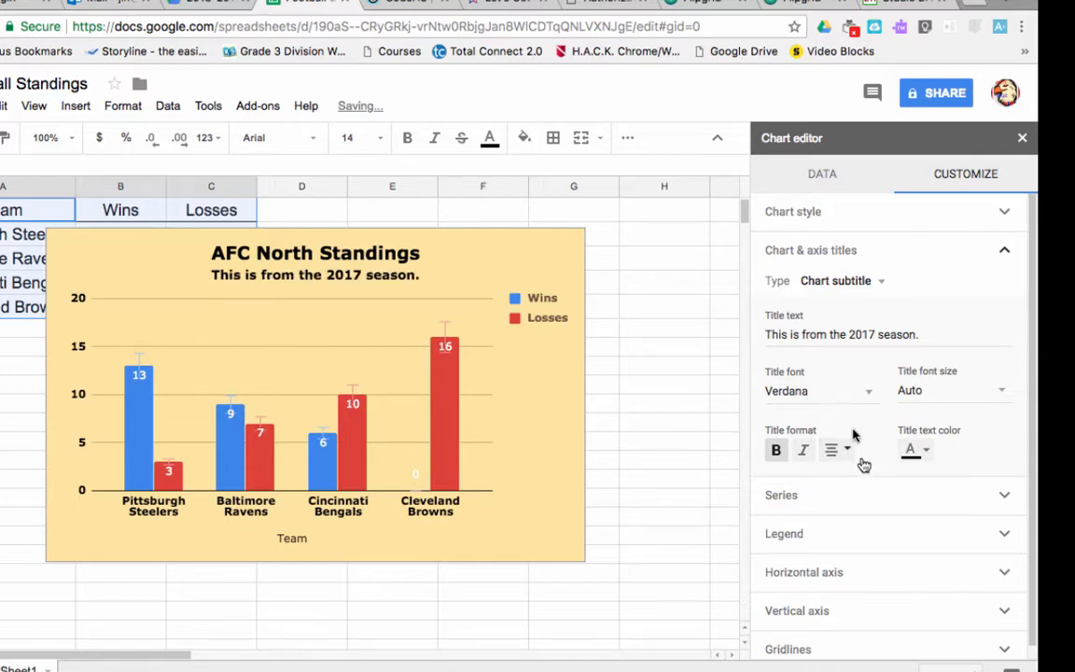
# Step: Change the horizontal axis title to "Teams" and format it as bold and black
pyautogui.click(838, 281)
pyautogui.click(859, 307)
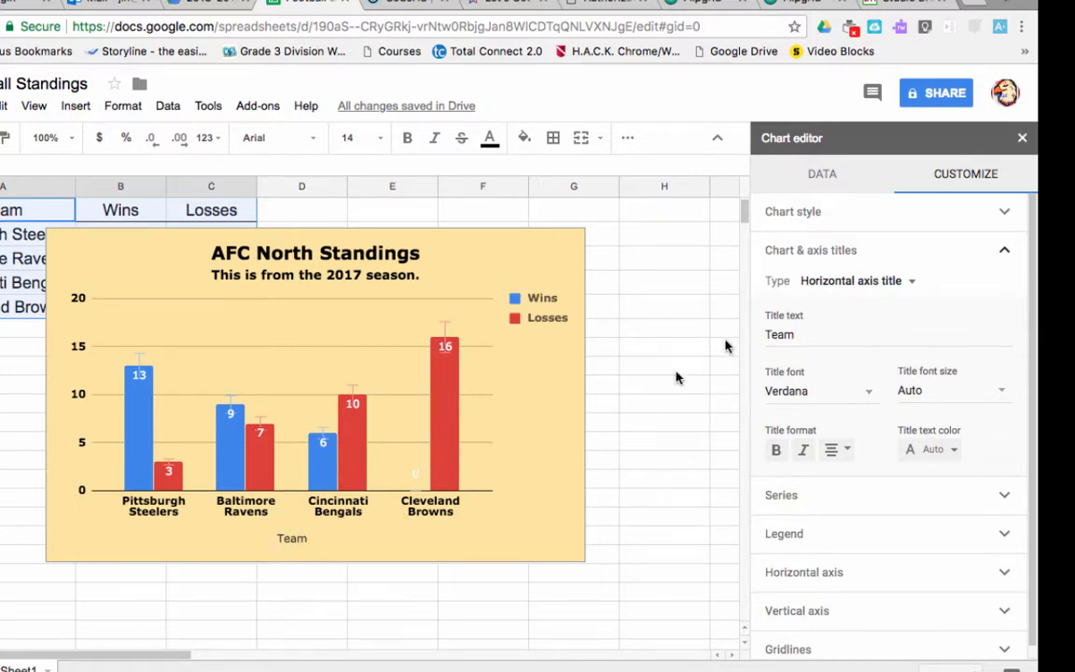
pyautogui.click(789, 333)
pyautogui.write('s')
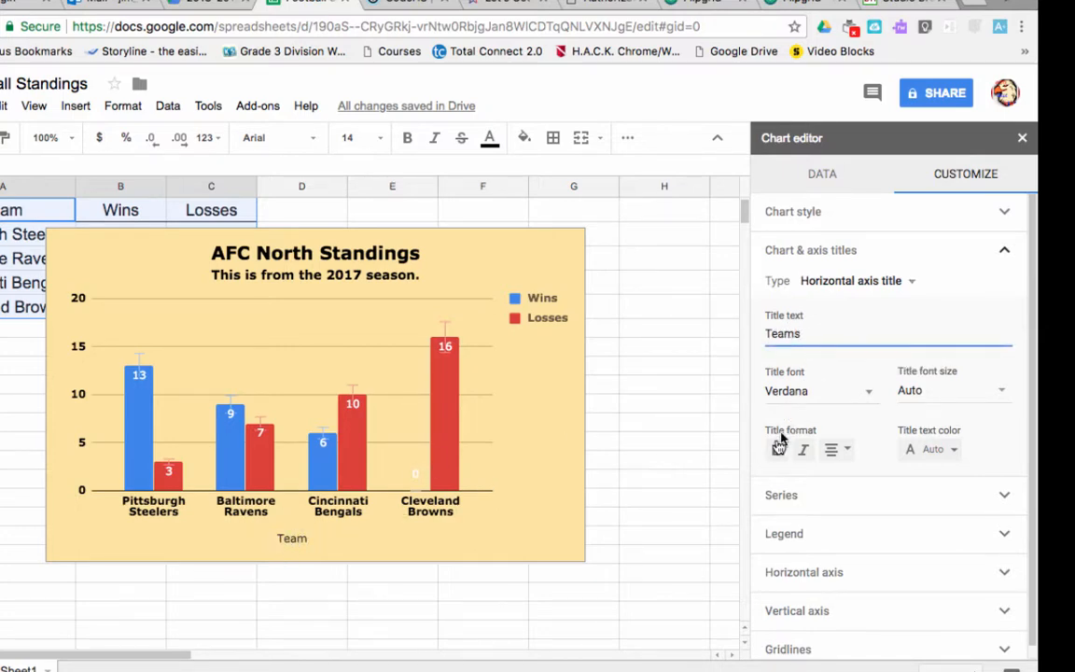
pyautogui.click(775, 453)
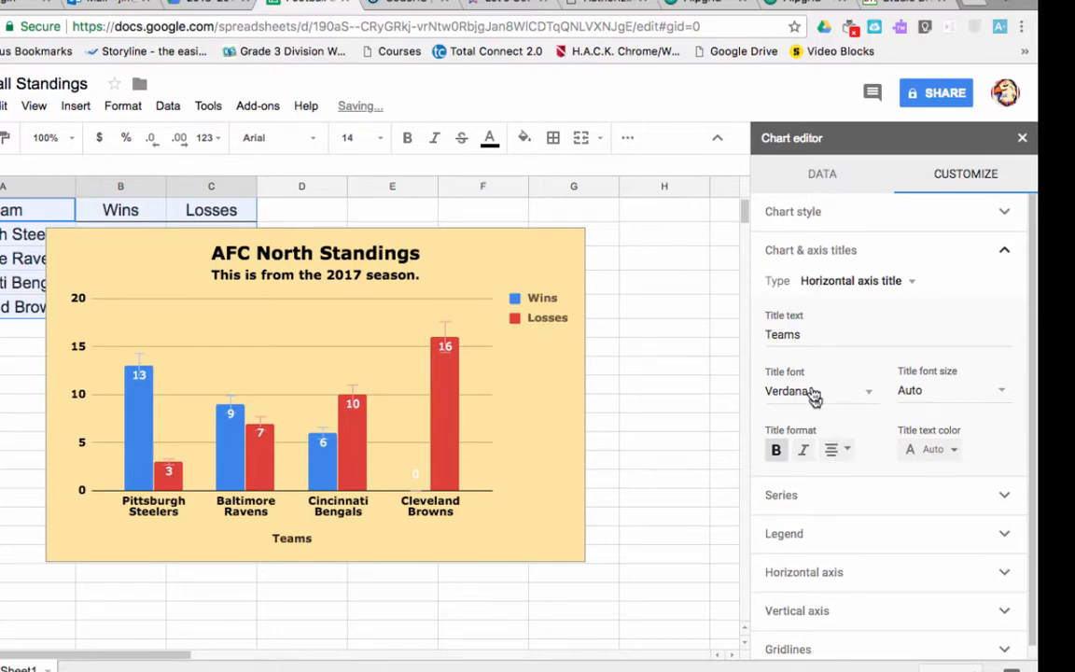
pyautogui.click(922, 451)
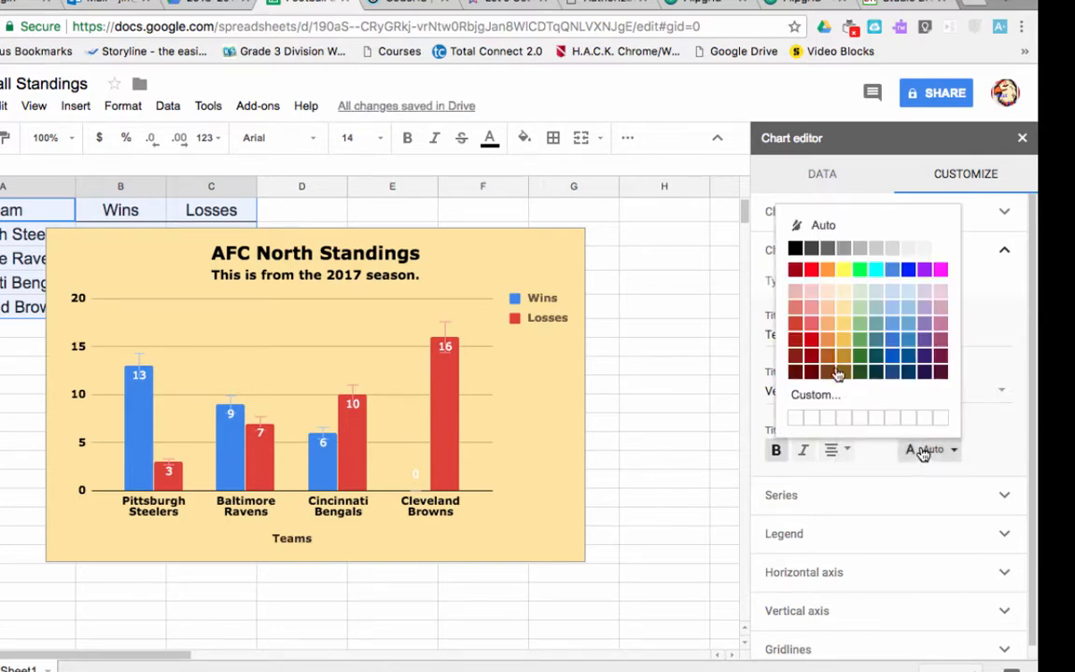
pyautogui.click(795, 249)
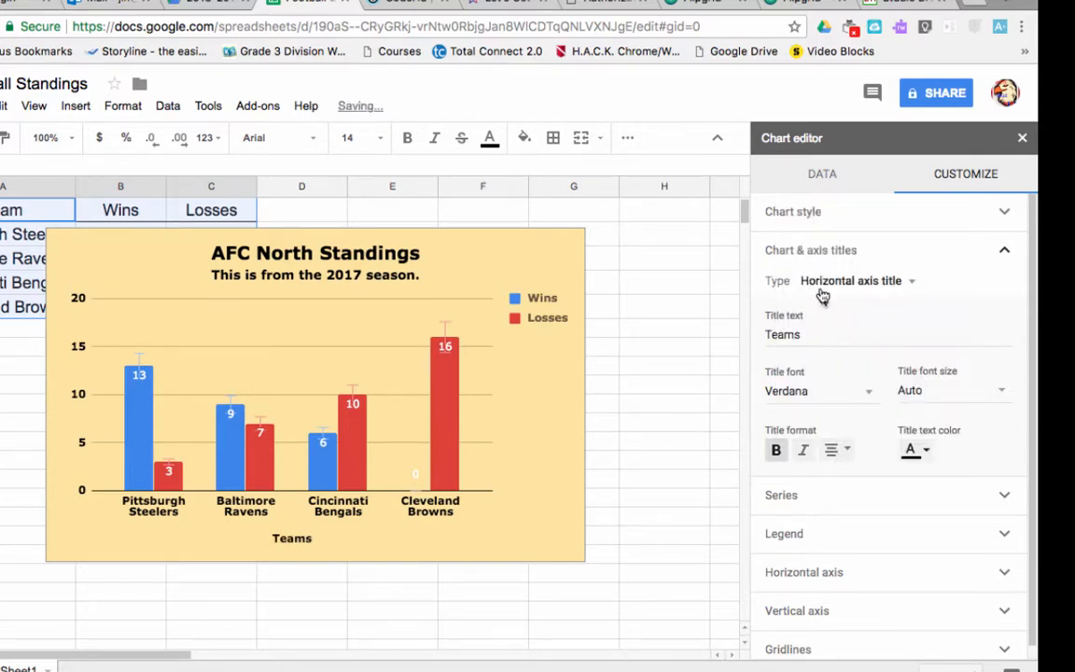
# Step: Add the vertical axis title "Wins and Losses"
pyautogui.click(765, 281)
pyautogui.click(826, 308)
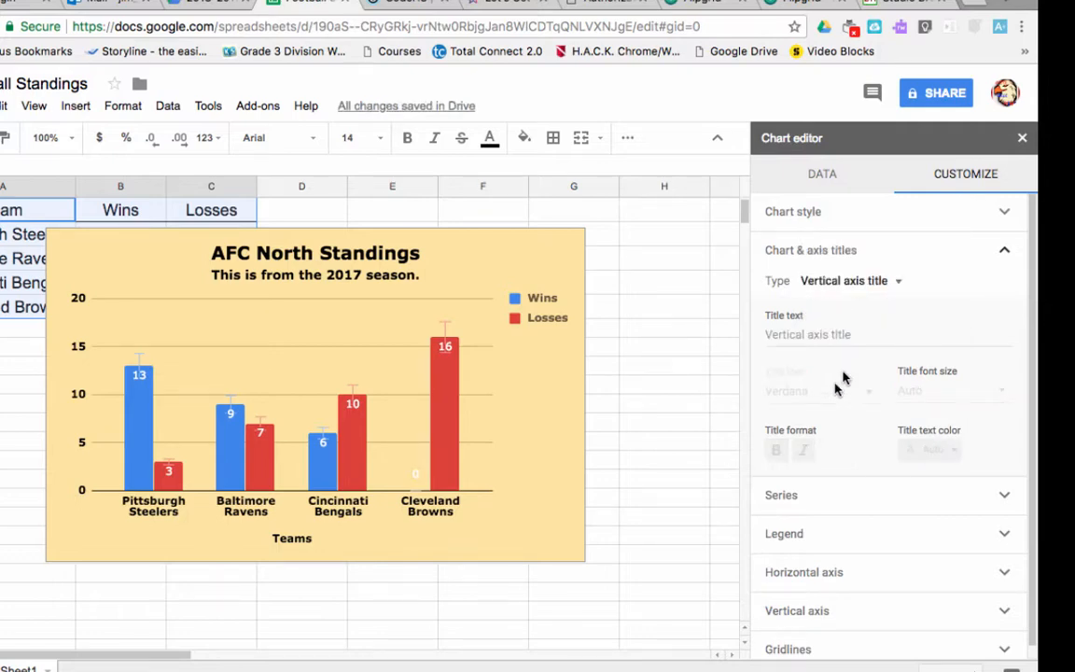
pyautogui.click(849, 336)
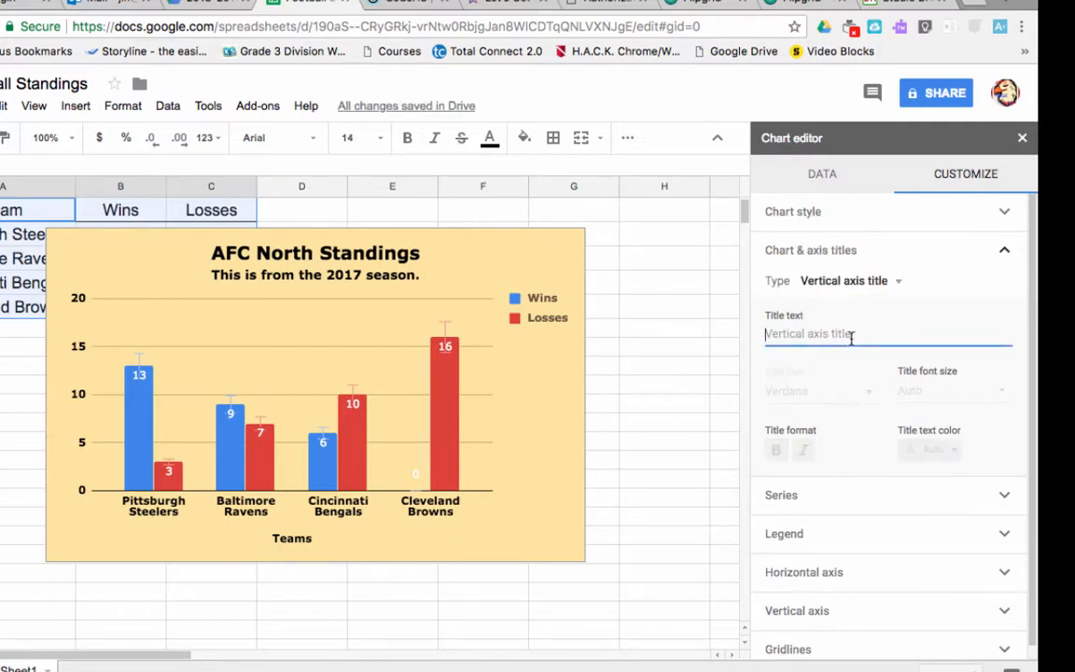
pyautogui.write('Wins and')
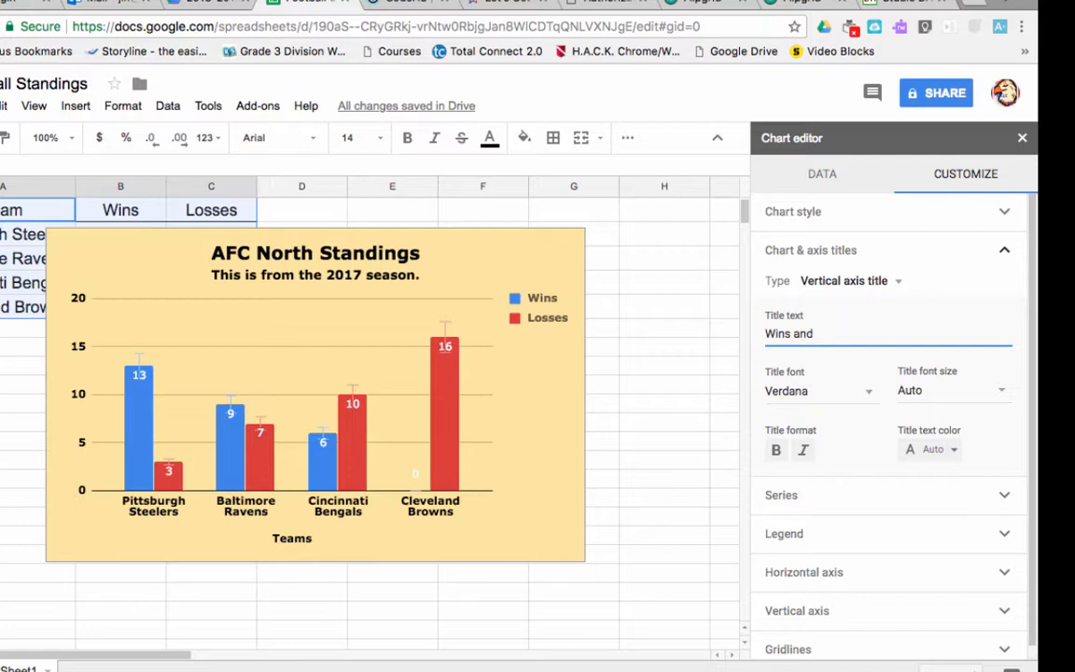
pyautogui.write(' Losses')
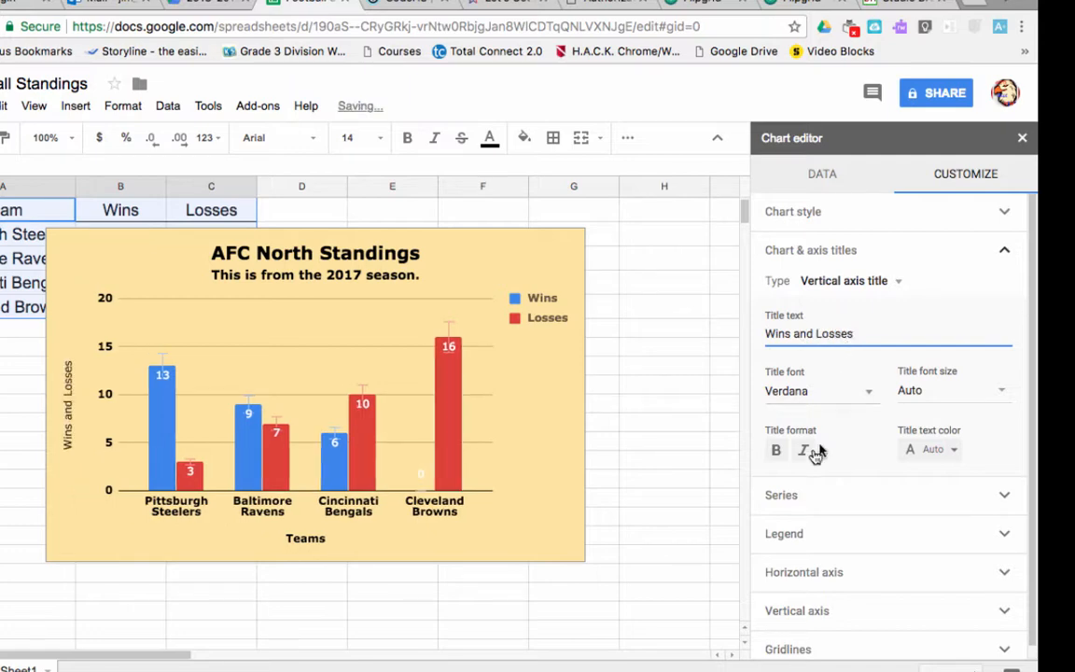
# Step: Make the vertical axis title bold and black
pyautogui.click(779, 450)
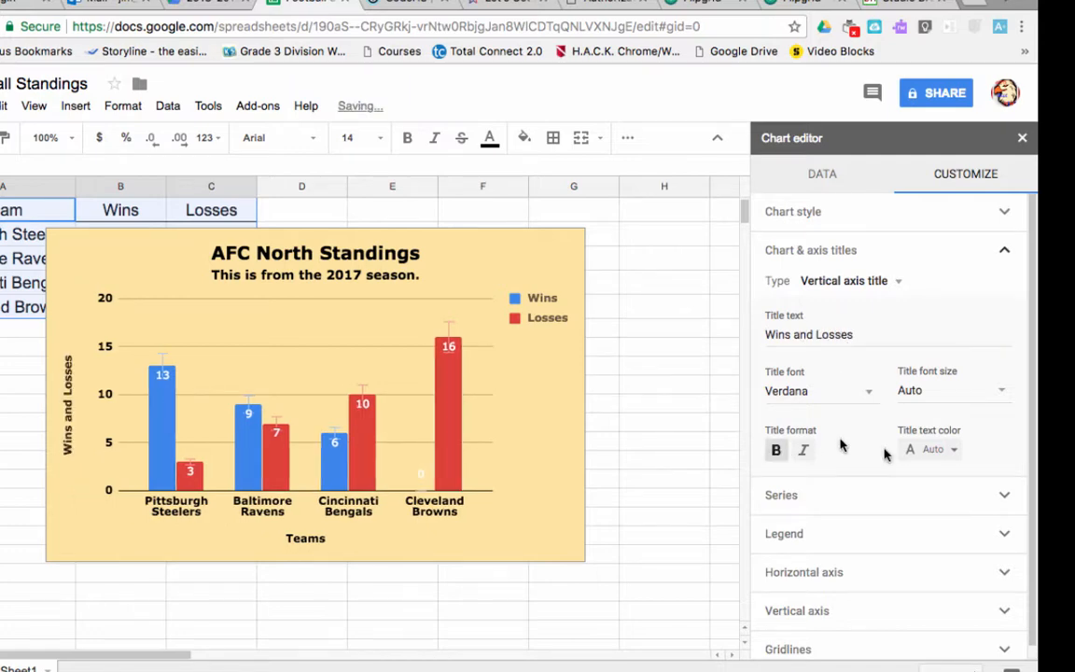
pyautogui.click(931, 449)
pyautogui.click(796, 250)
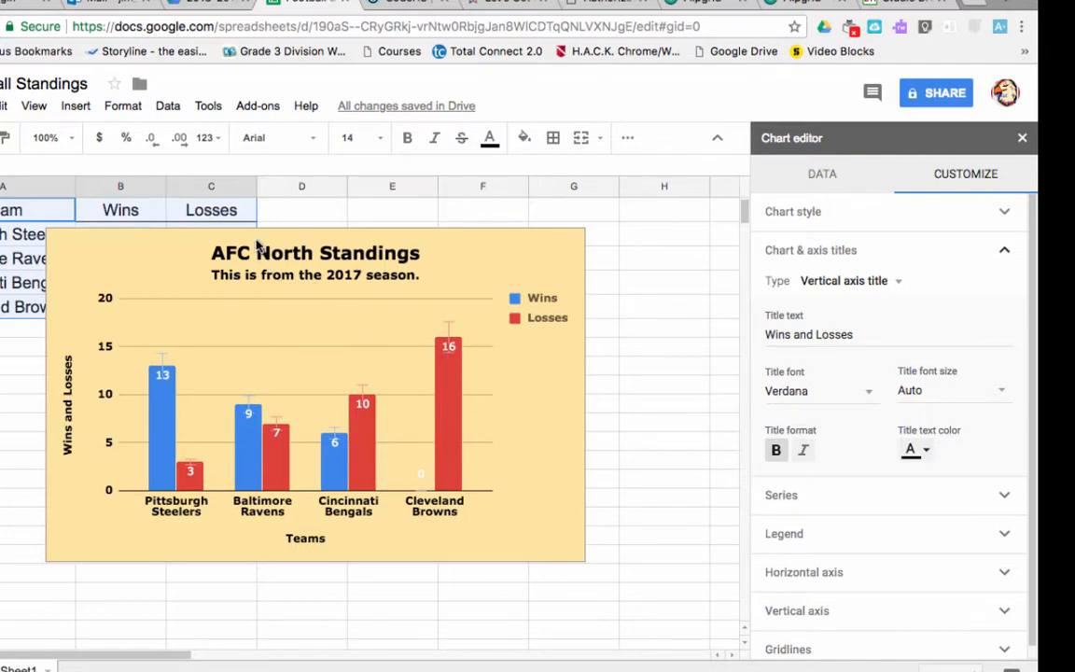
# Step: Close the chart editor and move the chart beside the standings table so it no longer covers the data
pyautogui.click(1022, 137)
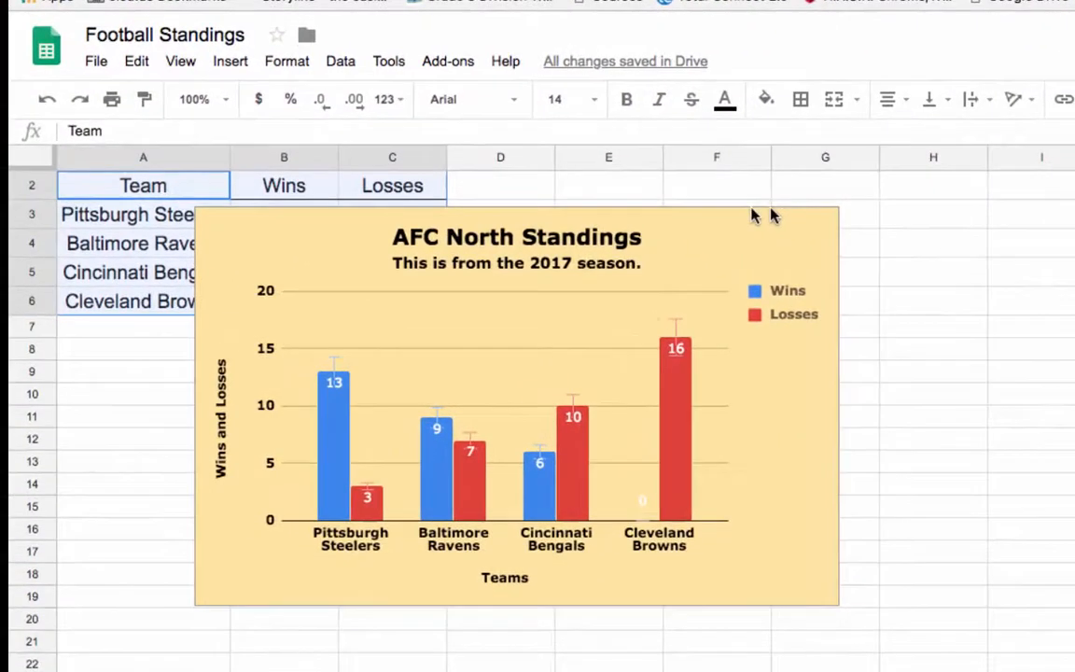
pyautogui.doubleClick(402, 237)
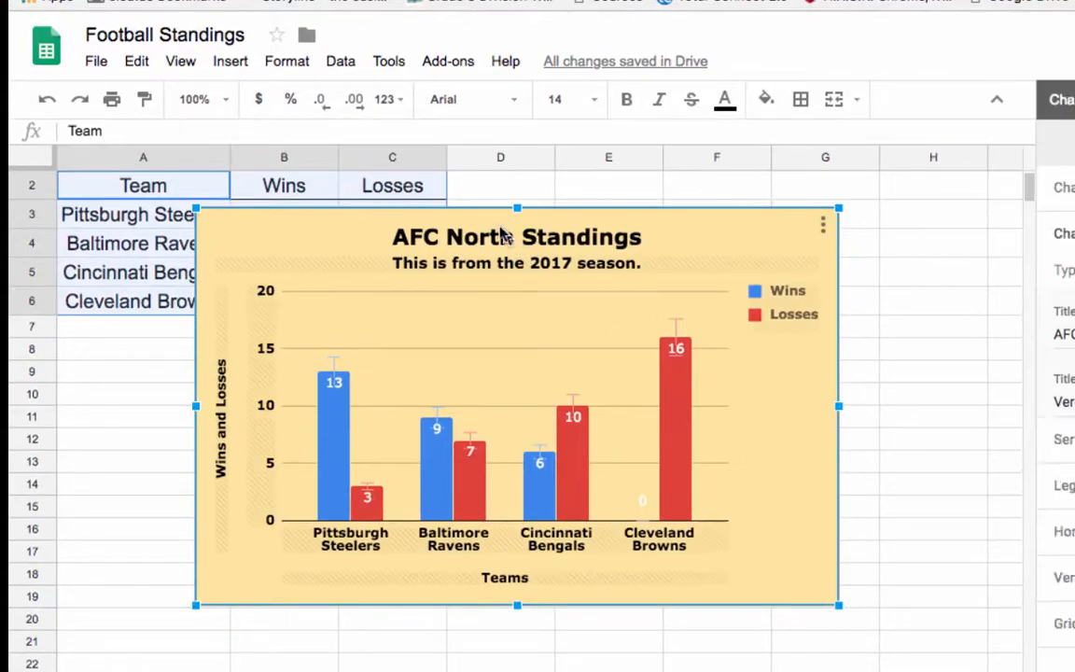
pyautogui.moveTo(507, 226); pyautogui.dragTo(766, 198)
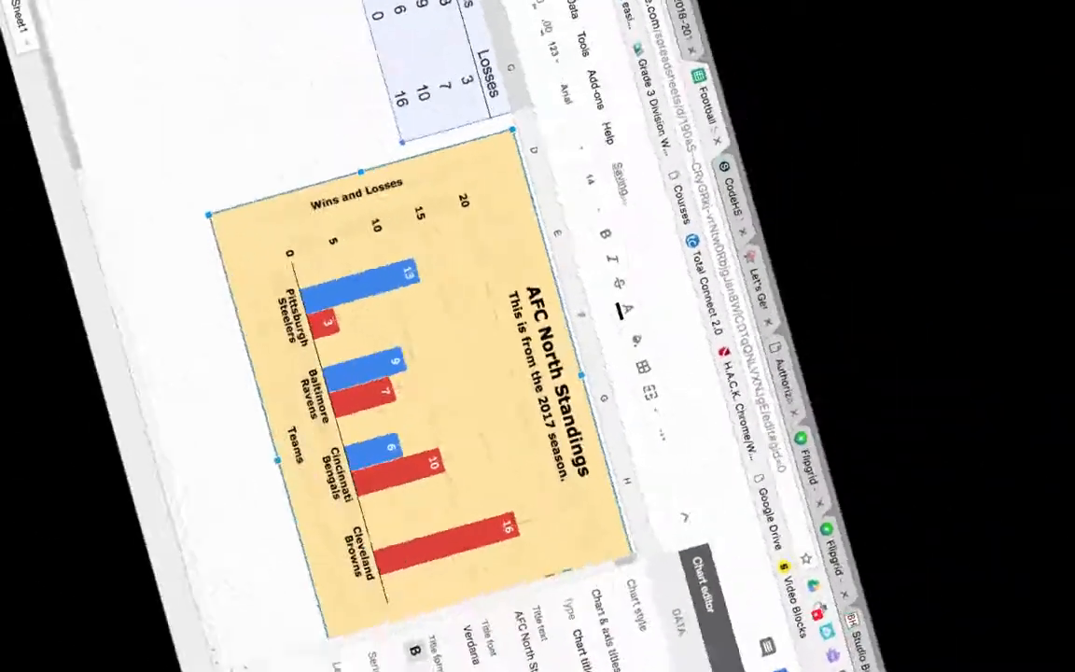